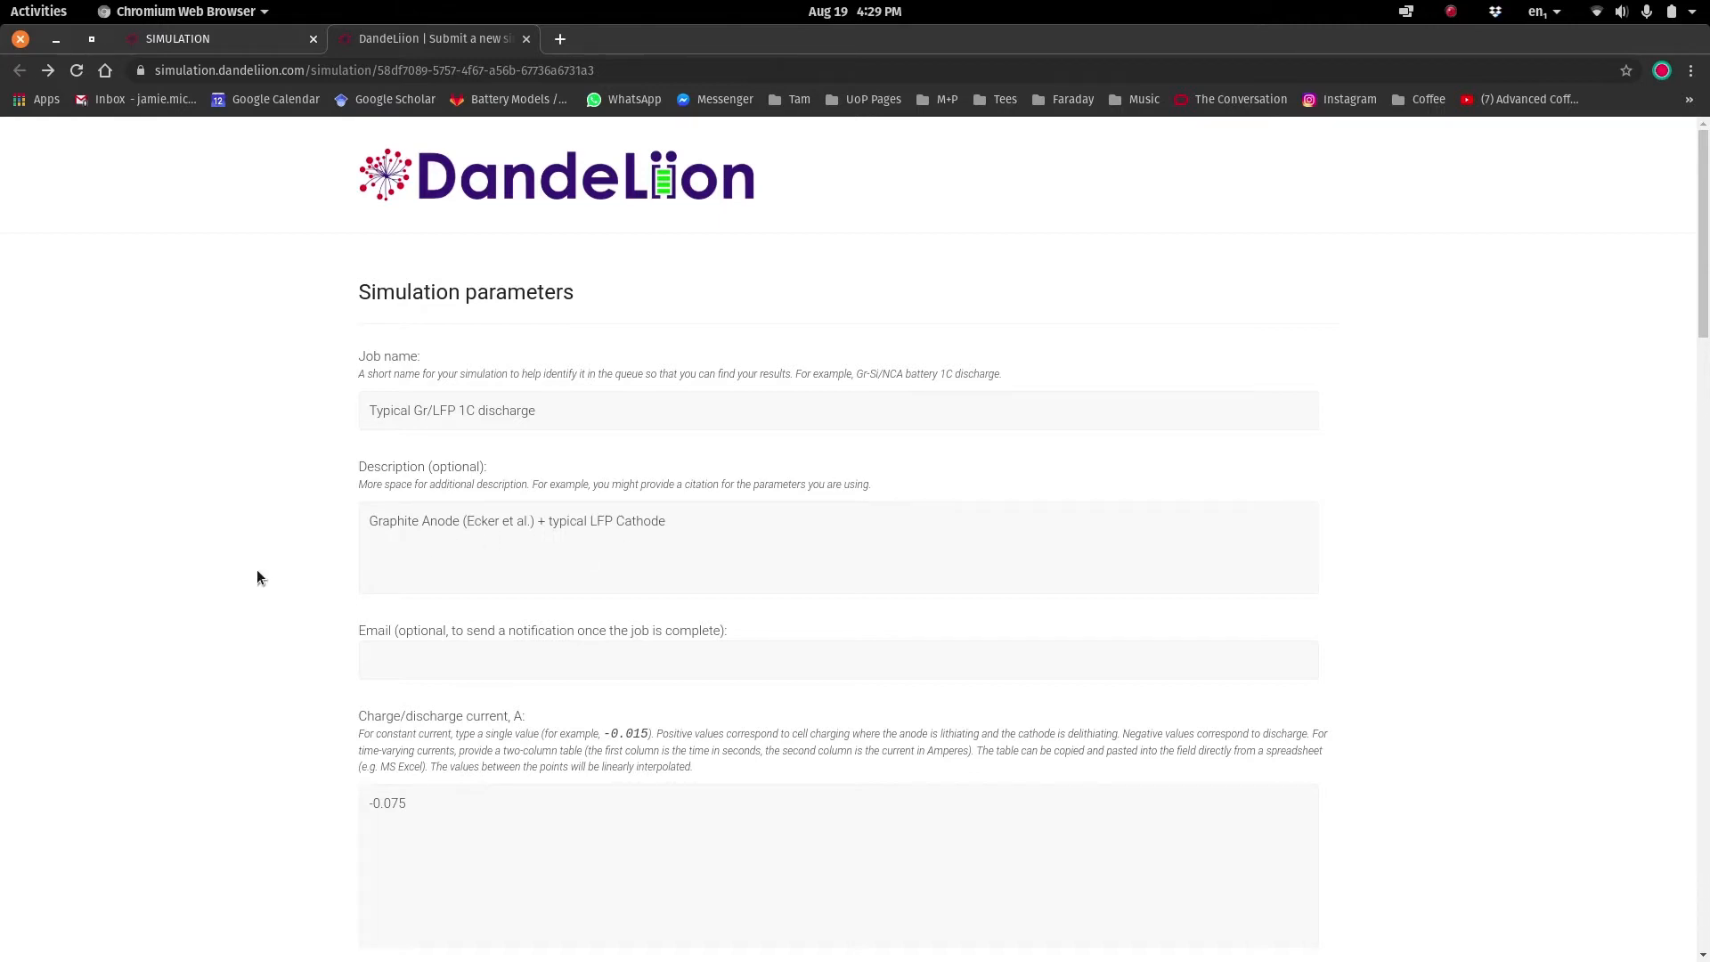
# Withdraw the agreement to the Terms of Service and try to submit the simulation
pyautogui.scroll(-5, 257, 577)
pyautogui.scroll(-6, 258, 577)
pyautogui.scroll(-6, 258, 571)
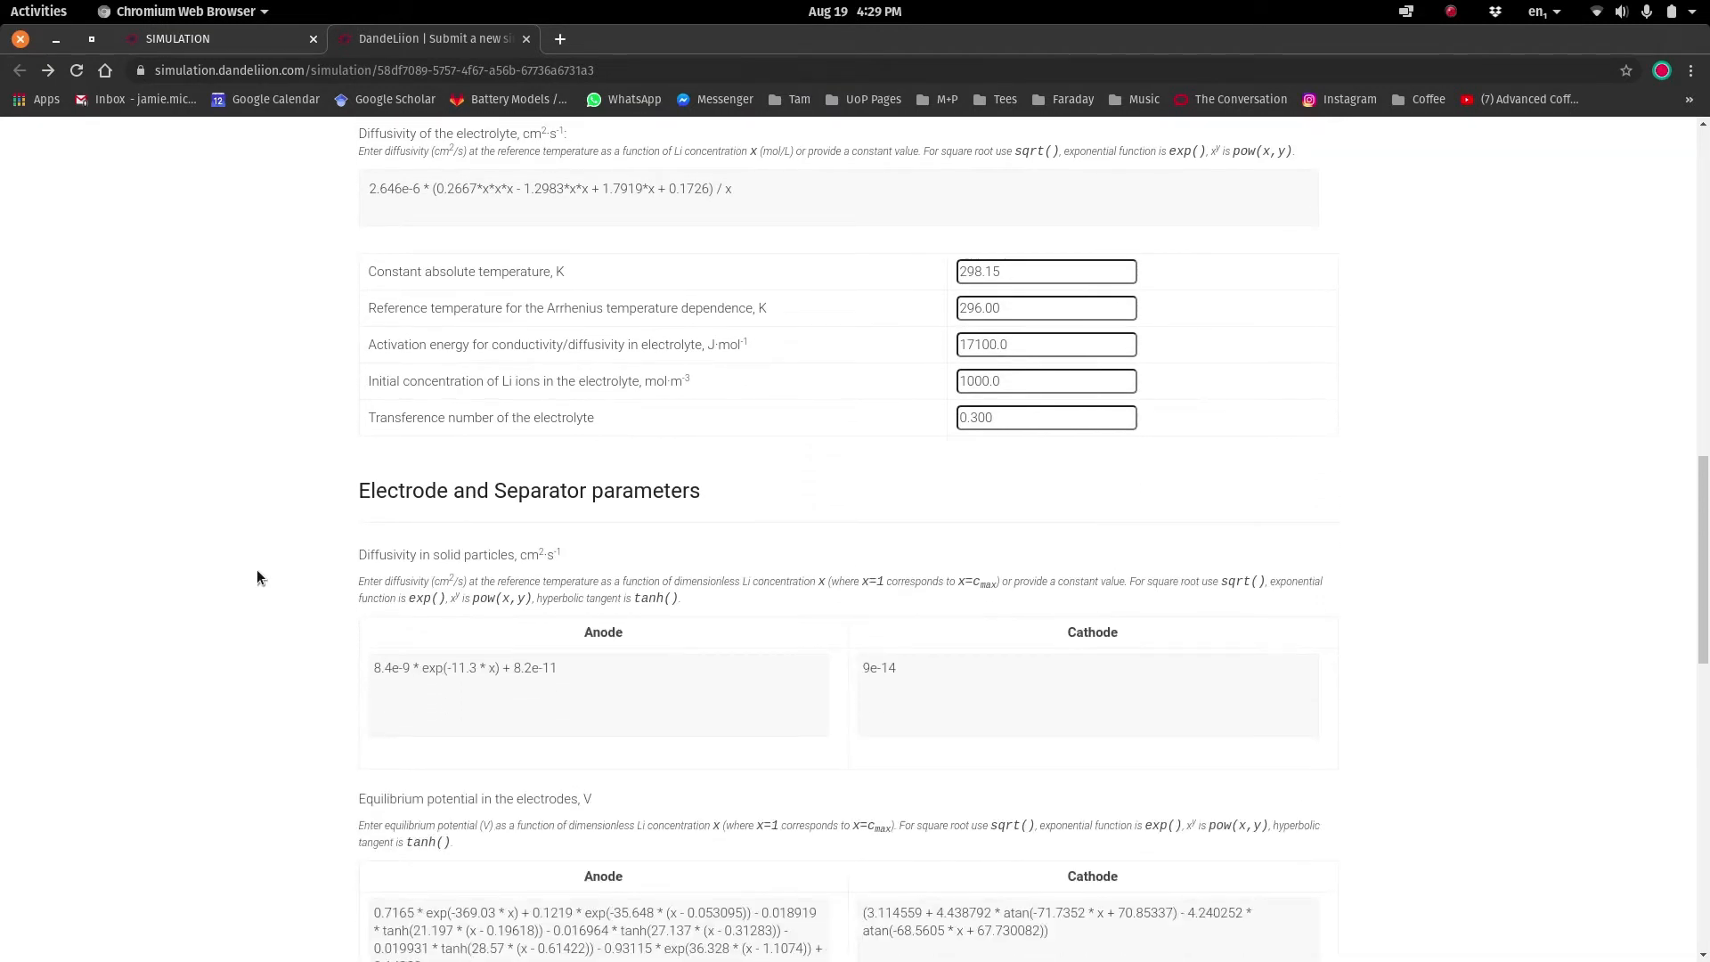
pyautogui.scroll(-2, 257, 577)
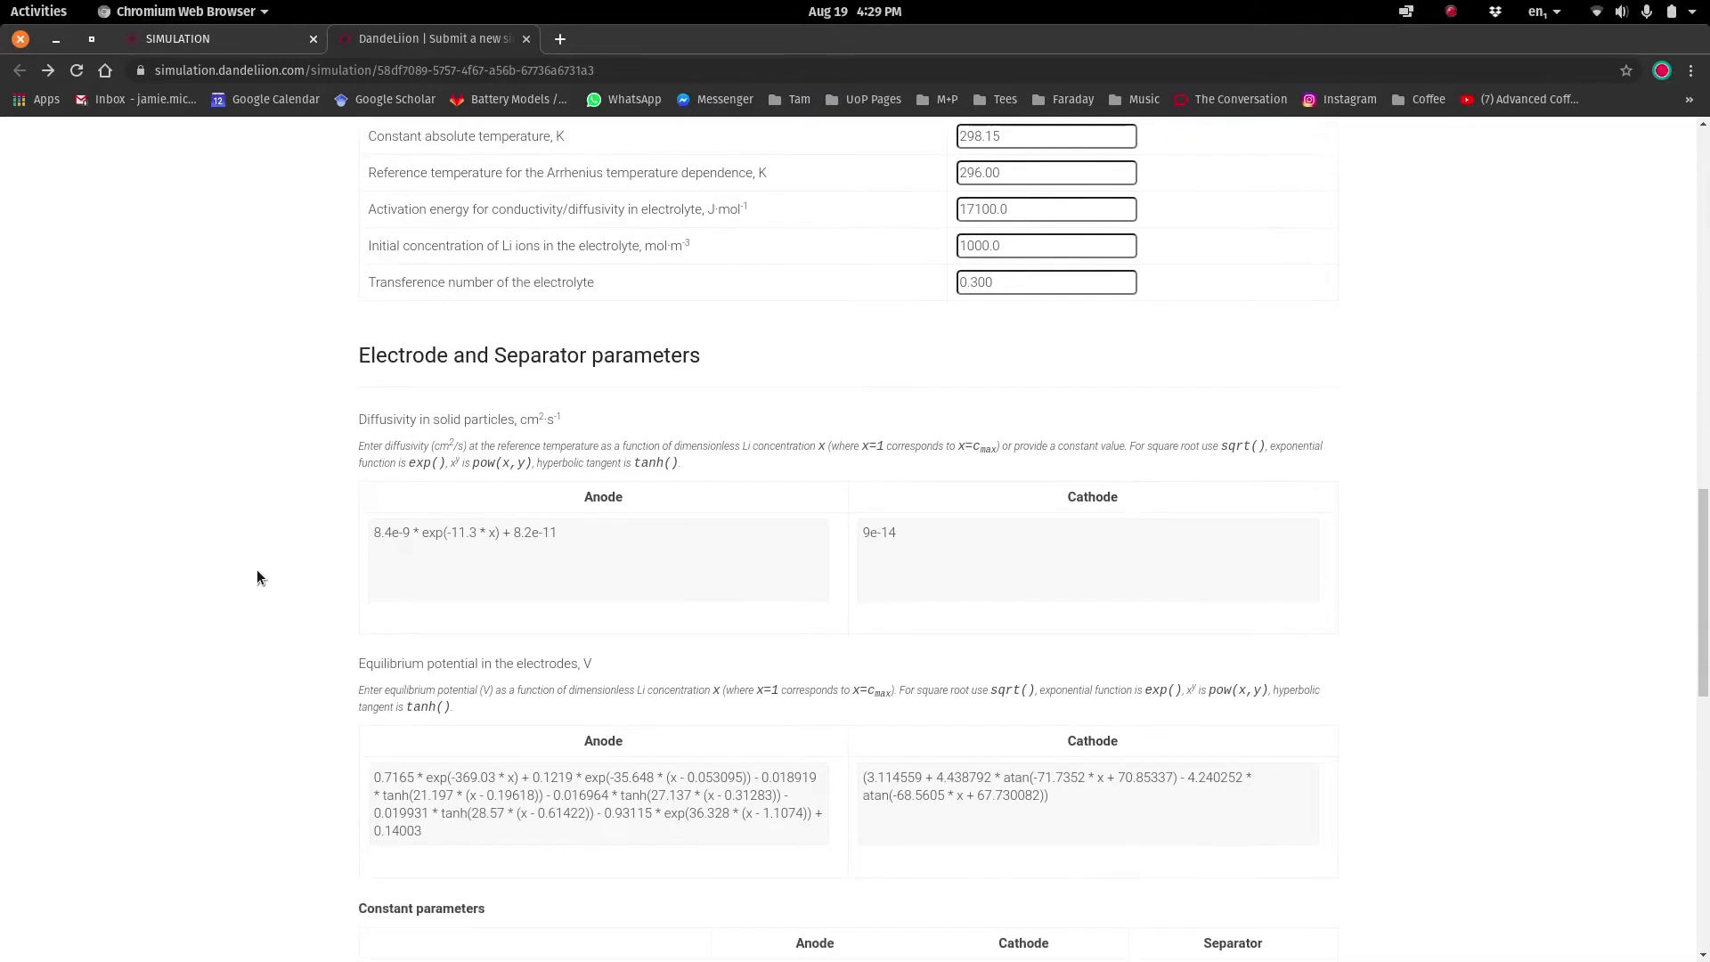
pyautogui.scroll(-1, 257, 571)
pyautogui.scroll(-4, 257, 577)
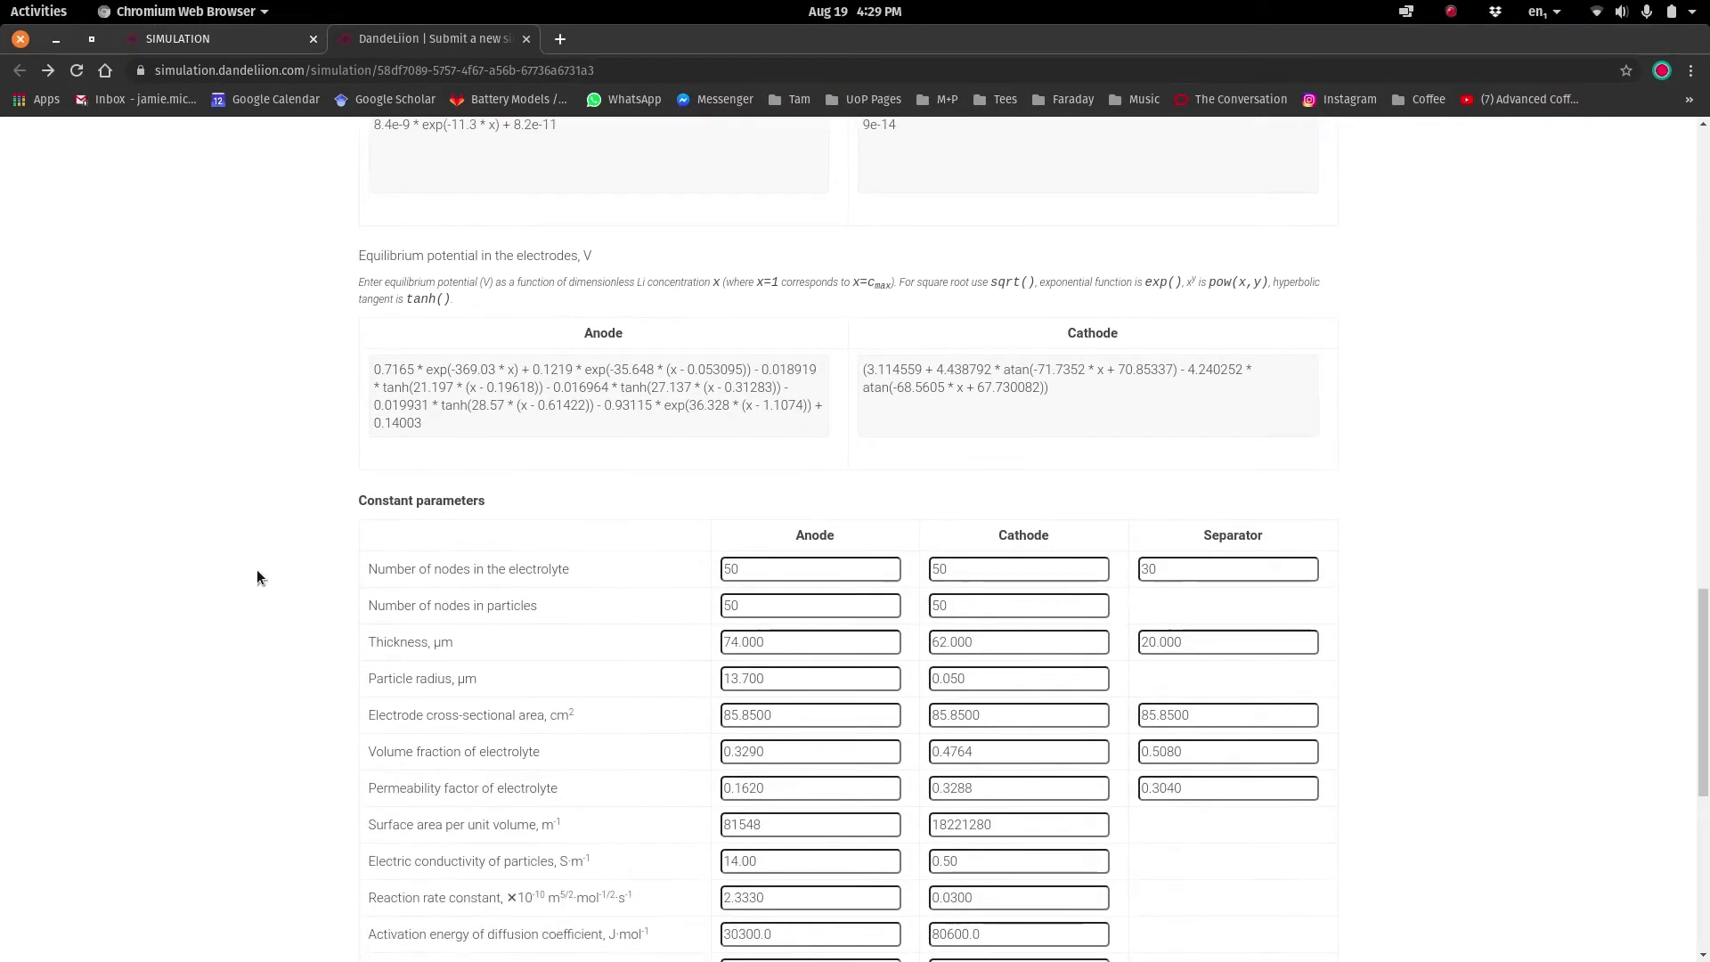
pyautogui.scroll(-7, 256, 577)
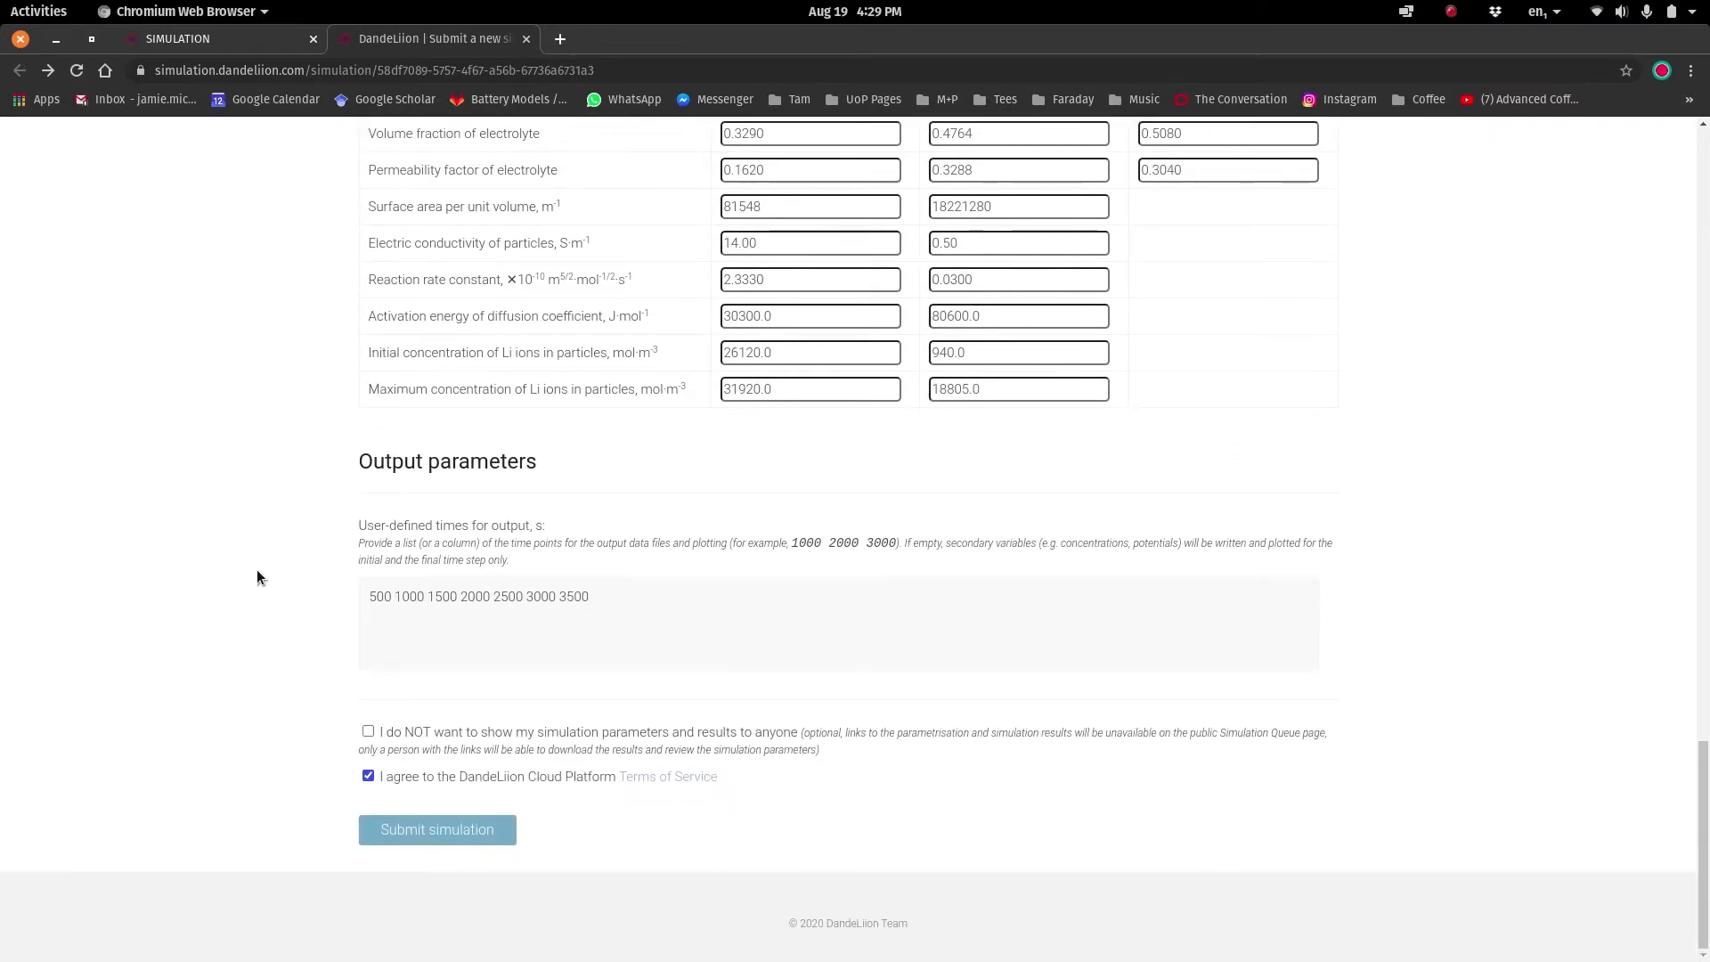
pyautogui.click(368, 777)
pyautogui.click(399, 835)
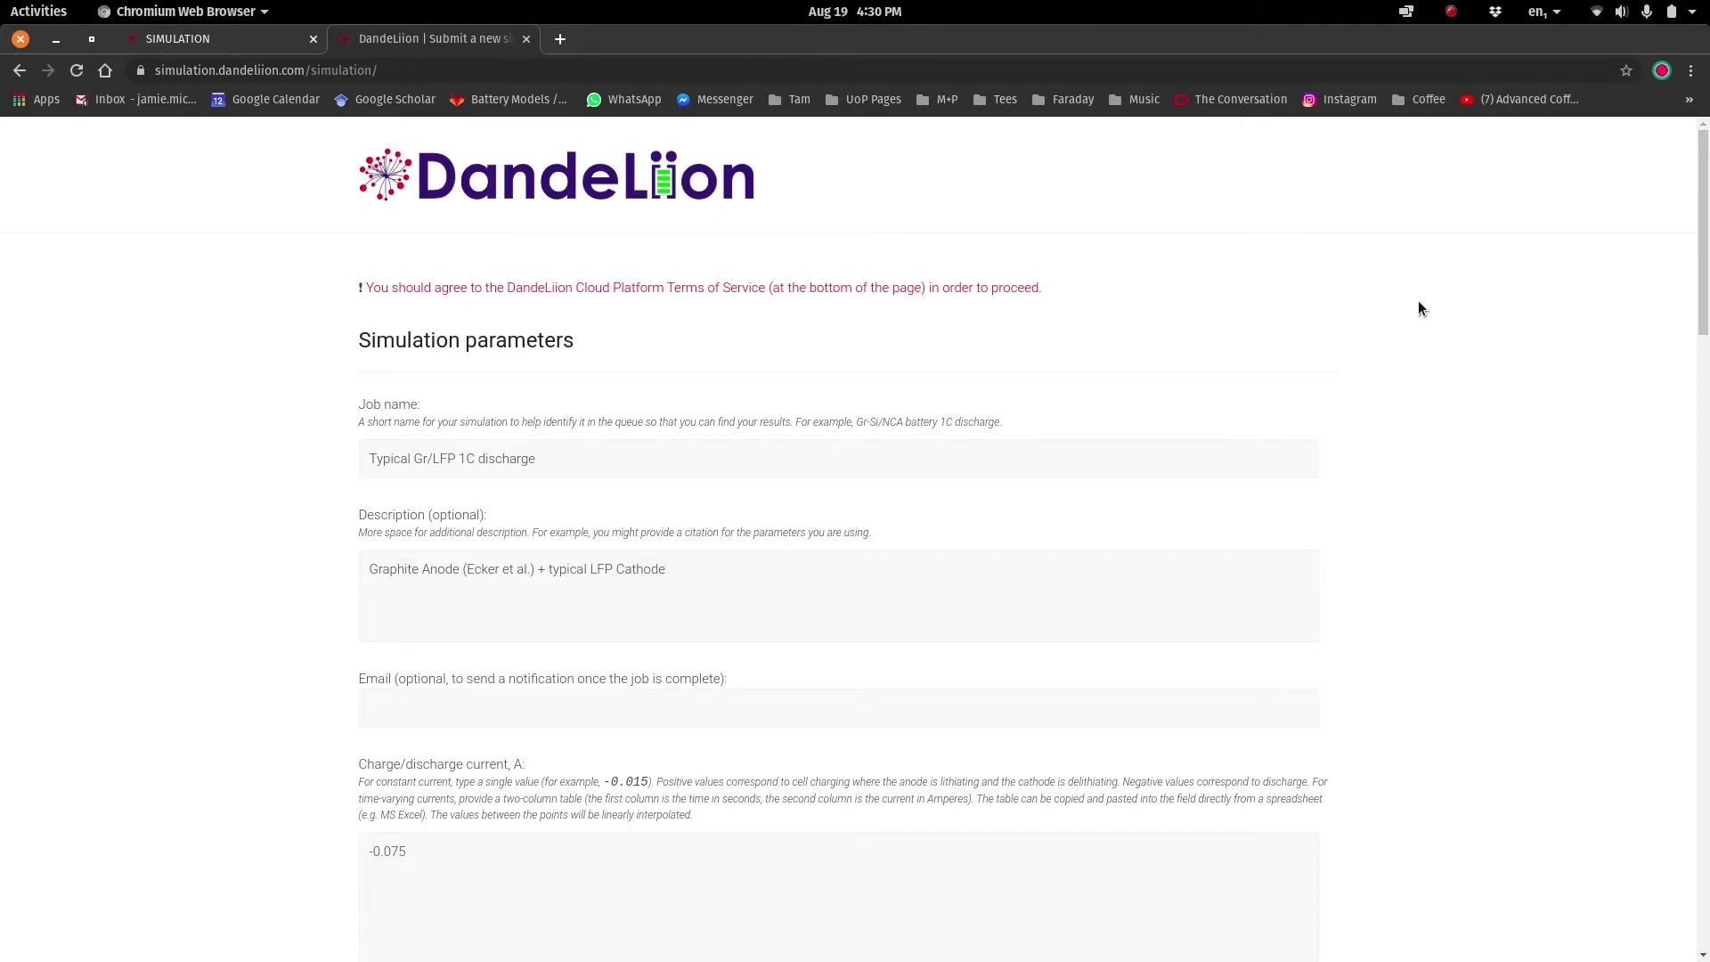
# Agree to the DandeLiion Cloud Platform Terms of Service again at the end of the form
pyautogui.scroll(-20, 1419, 303)
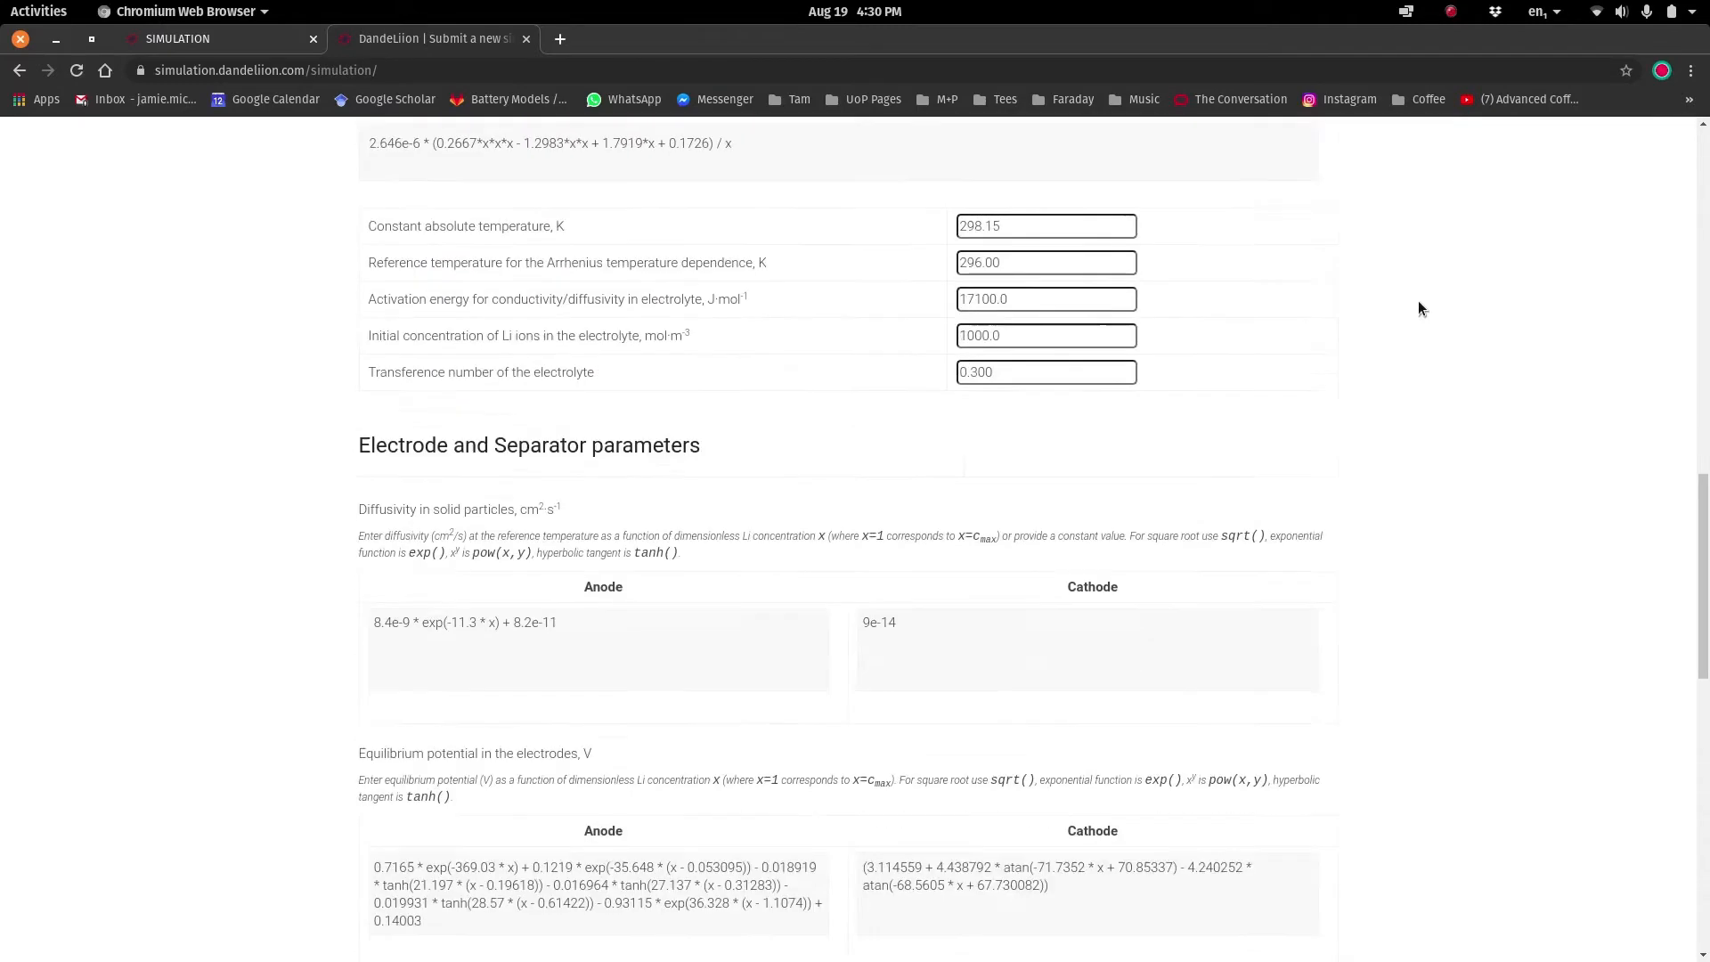
pyautogui.scroll(-10, 1418, 305)
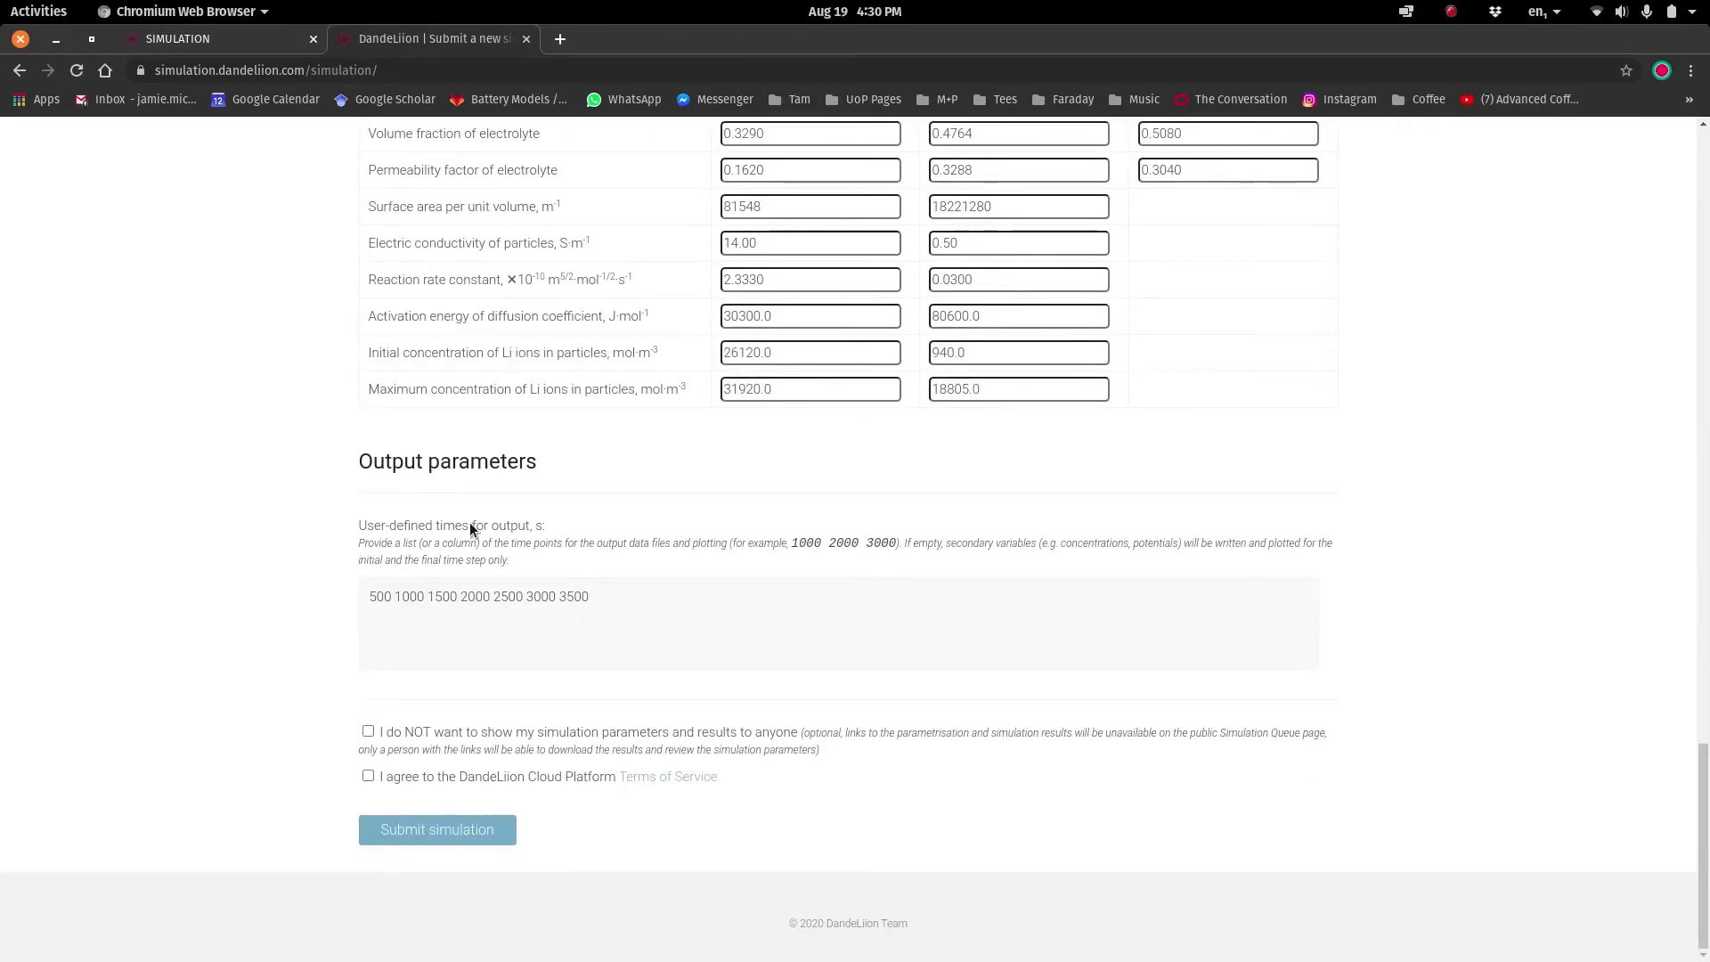
pyautogui.click(369, 776)
# Set the anode's number of nodes in the electrolyte to 0 and try to submit the simulation
pyautogui.scroll(5, 284, 792)
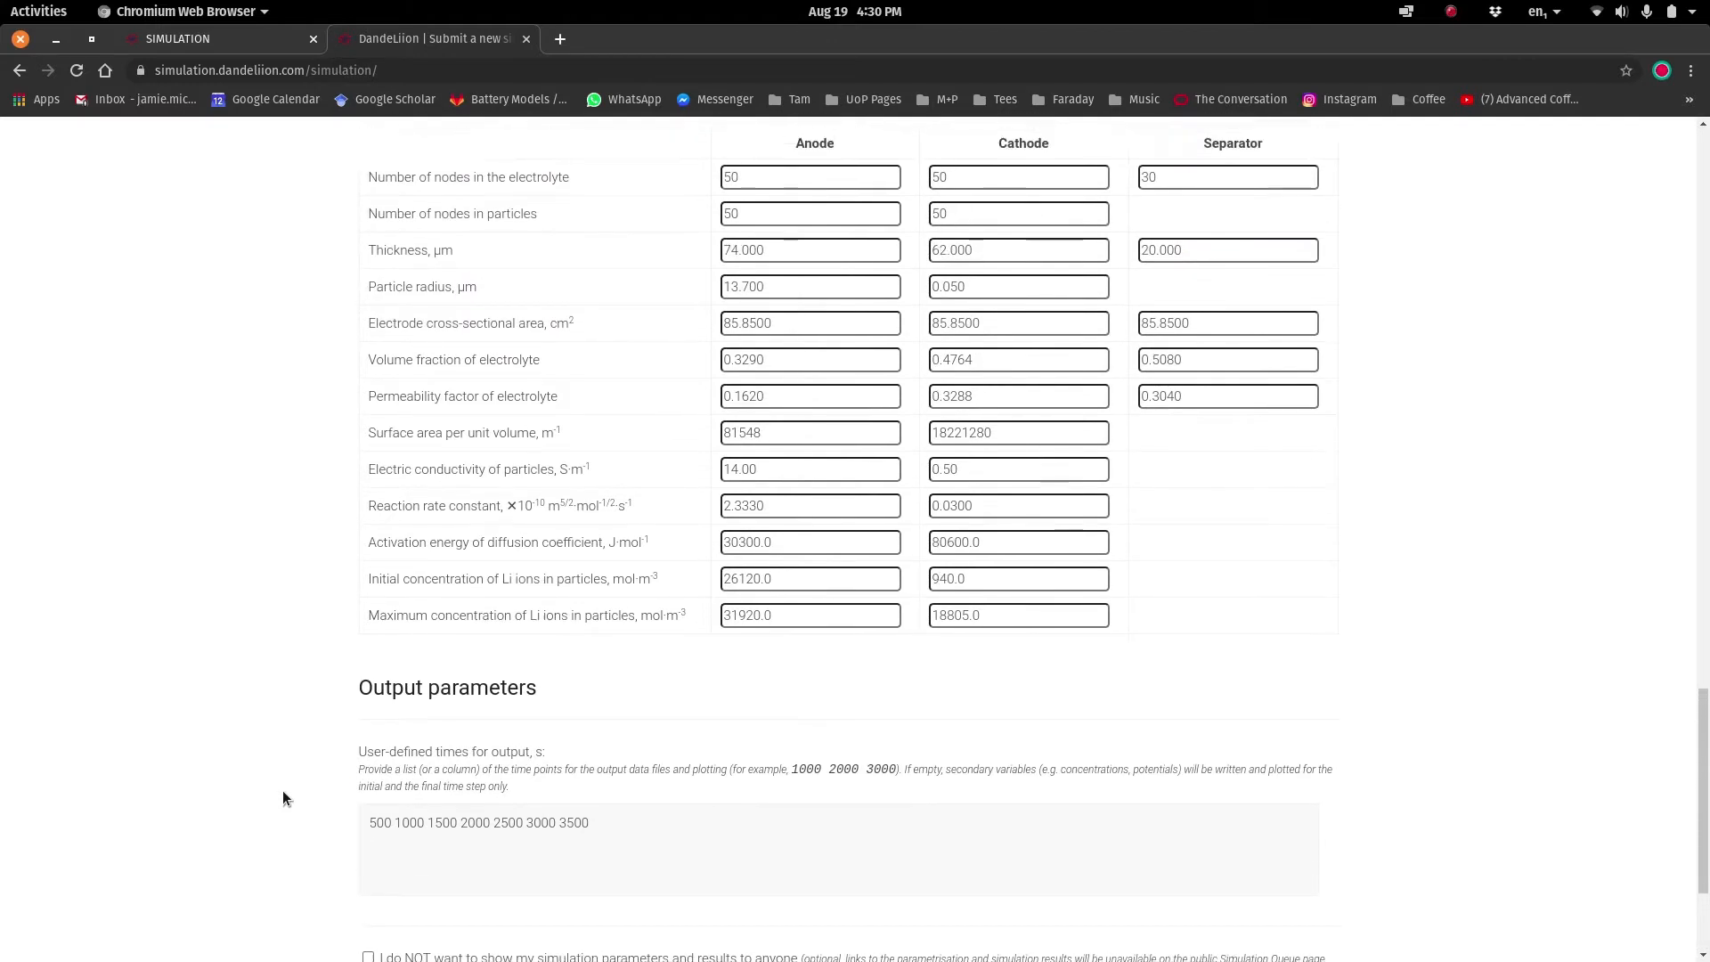
pyautogui.scroll(1, 283, 793)
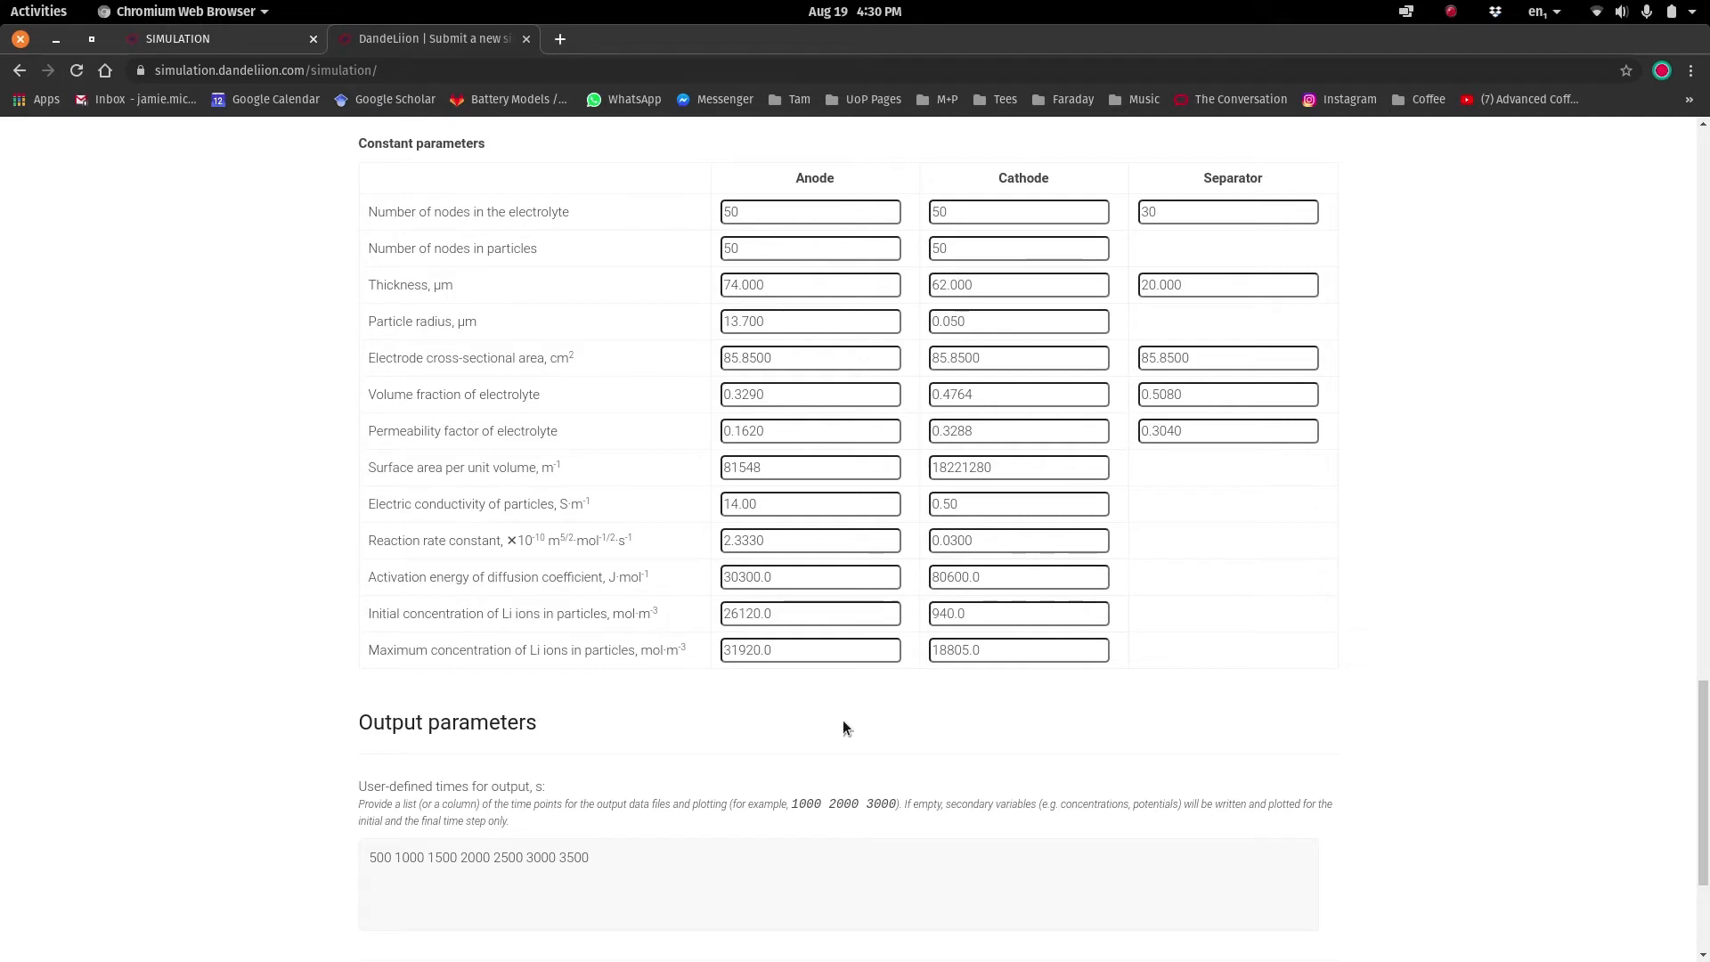
pyautogui.click(730, 212)
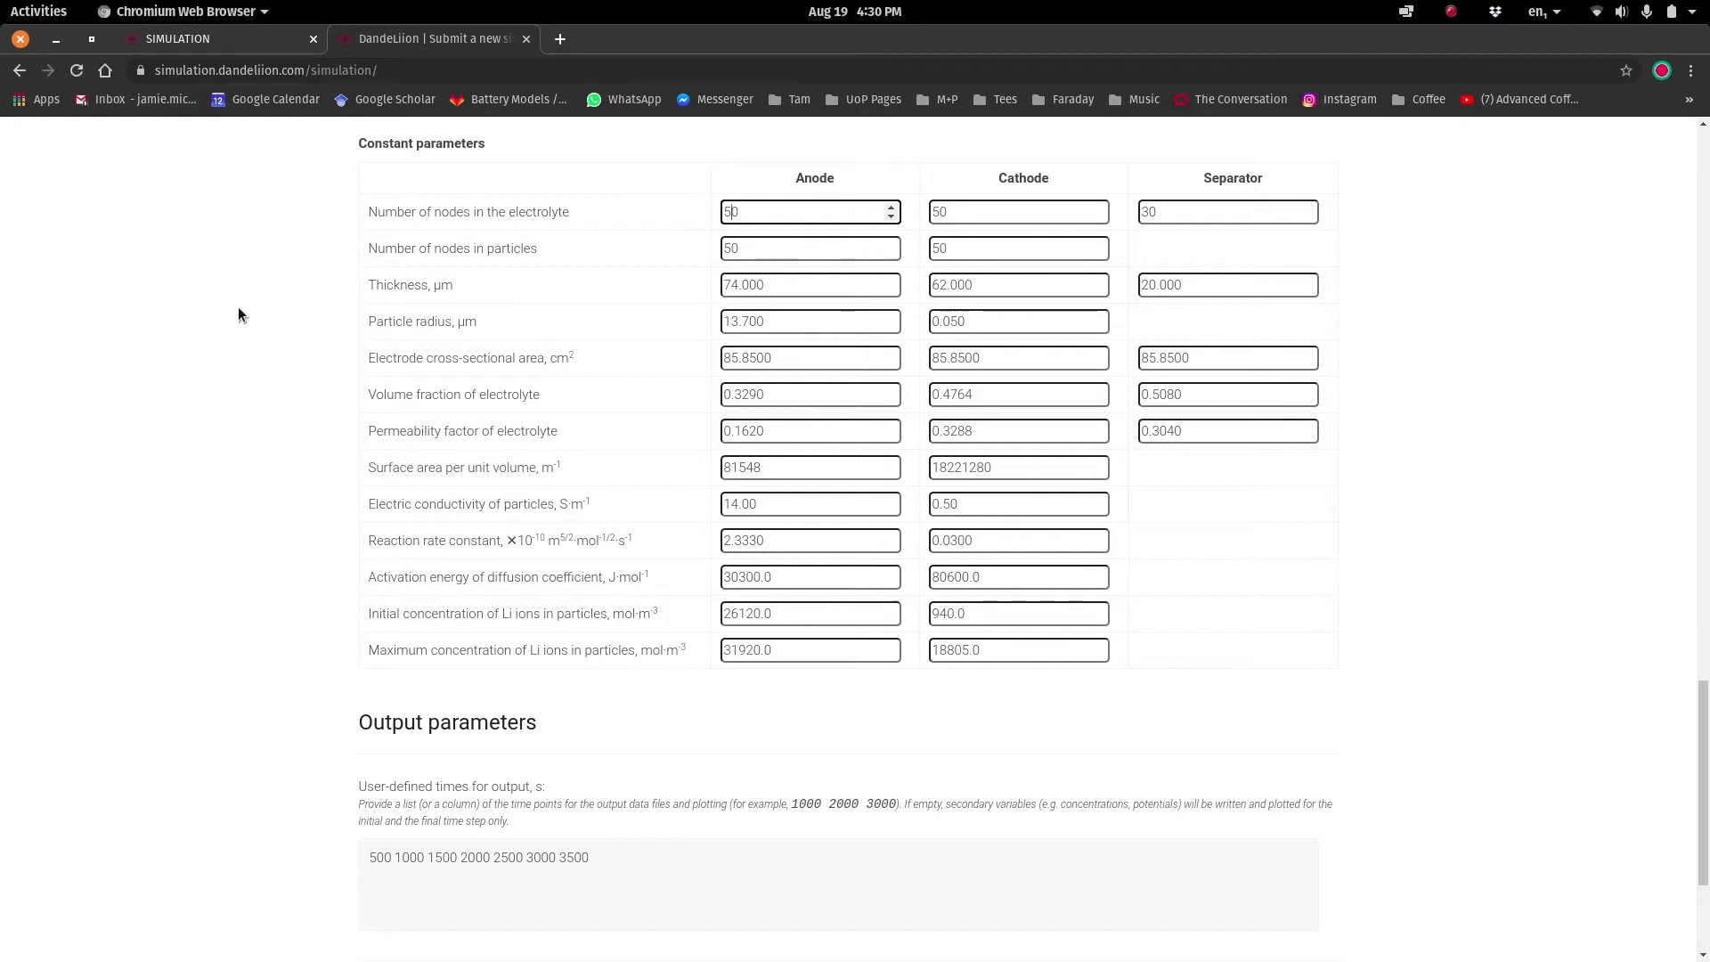
pyautogui.press('BackSpace')
pyautogui.click(238, 308)
pyautogui.scroll(-5, 239, 308)
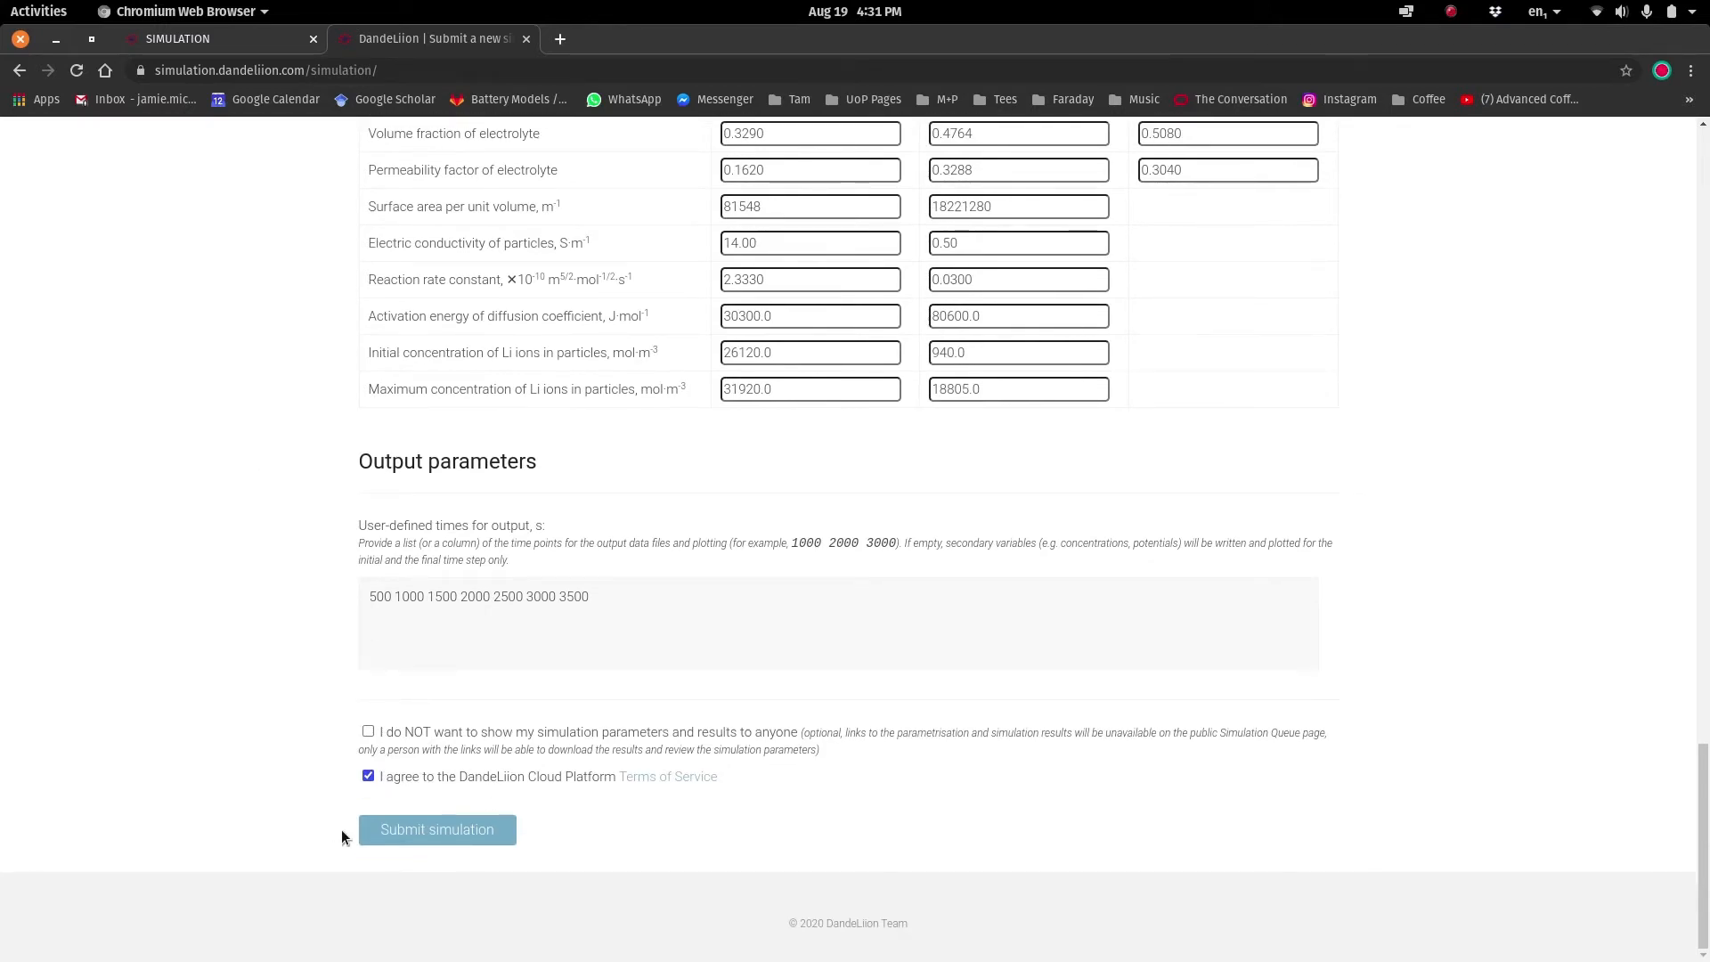
pyautogui.click(386, 841)
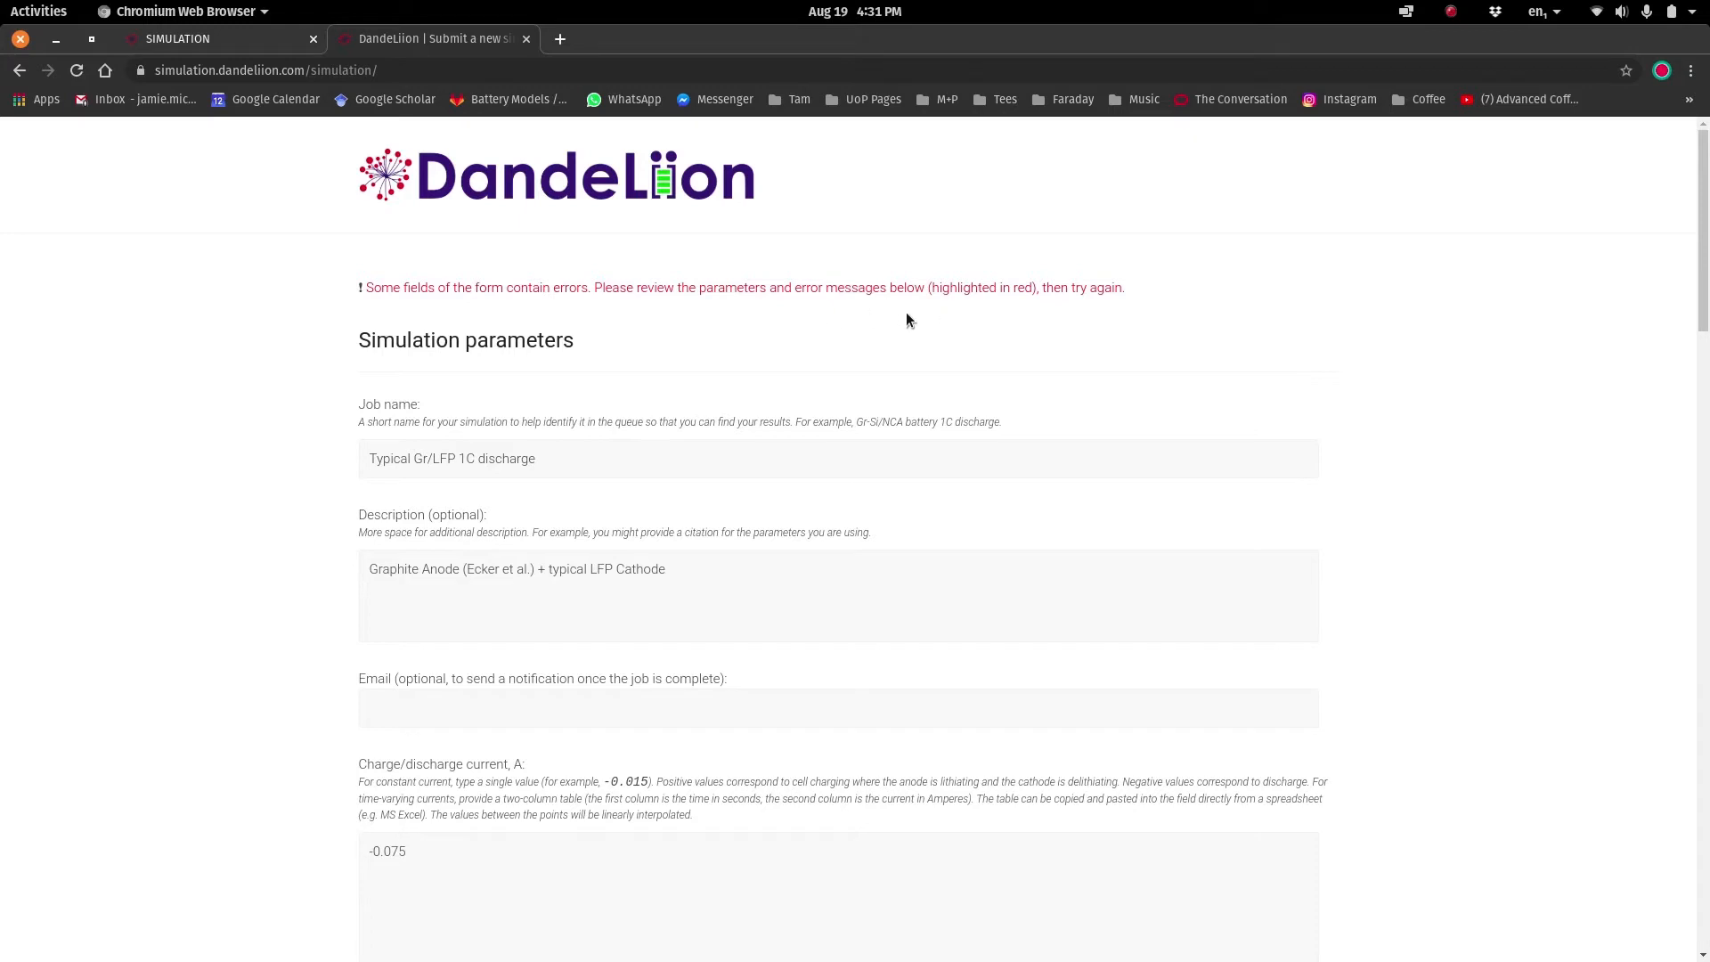
# Set the anode's number of nodes in the electrolyte to 50
pyautogui.scroll(-5, 261, 365)
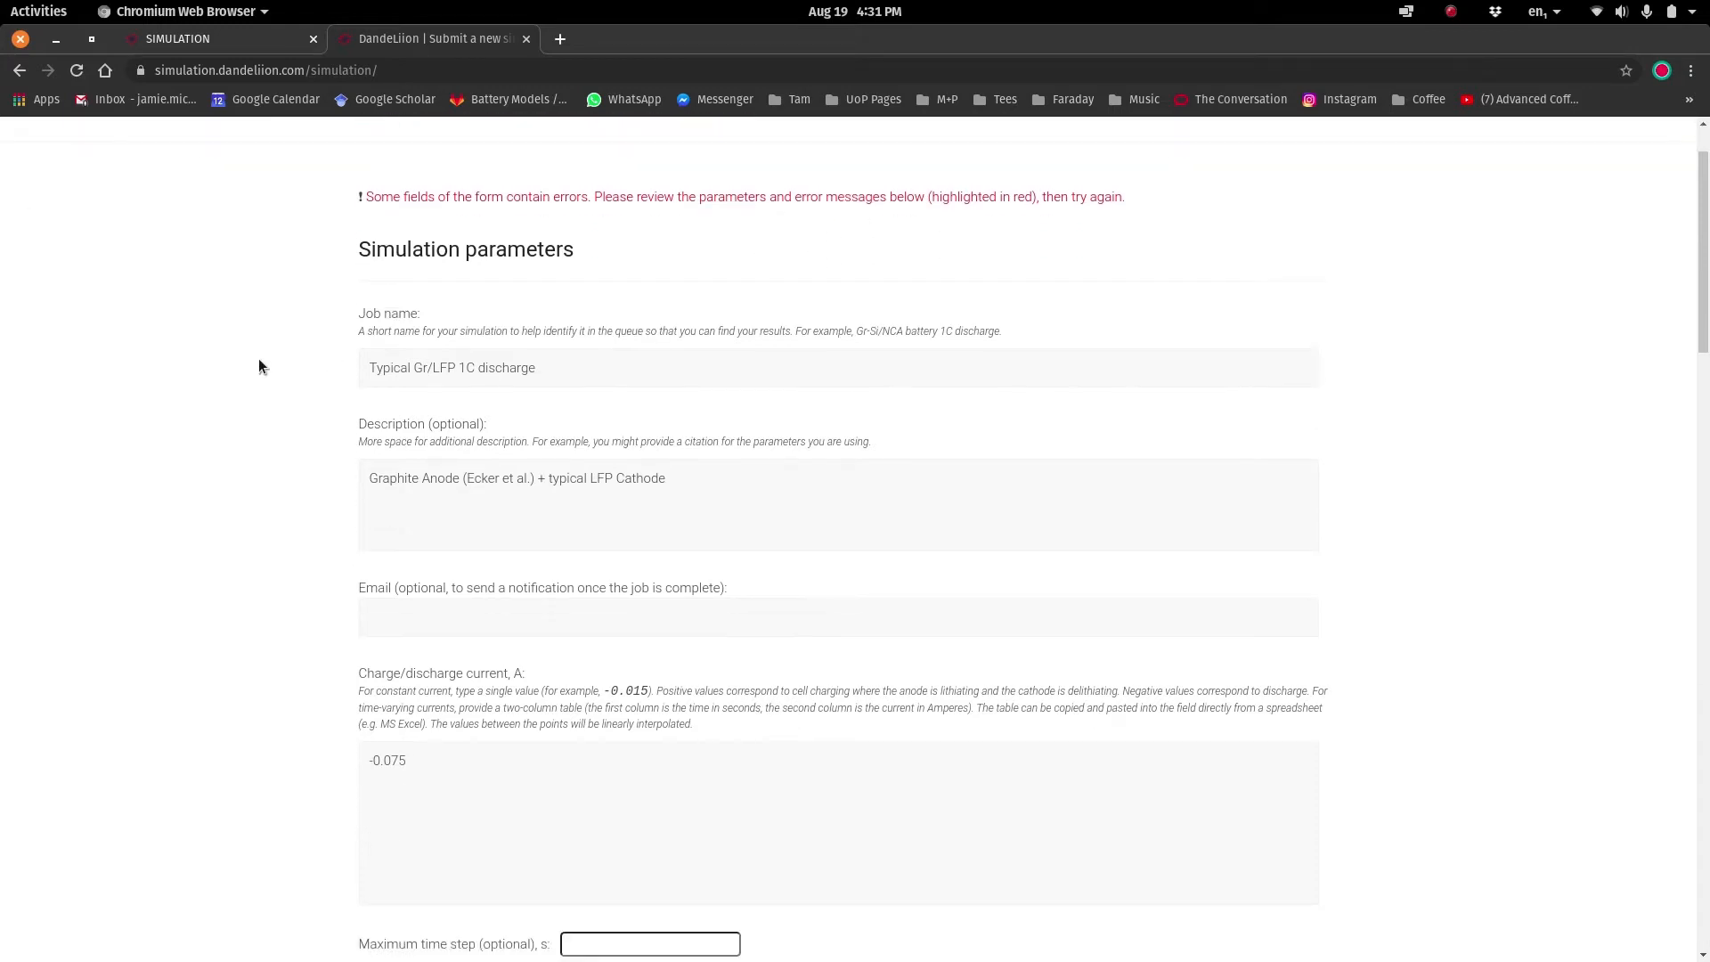
pyautogui.scroll(-10, 259, 365)
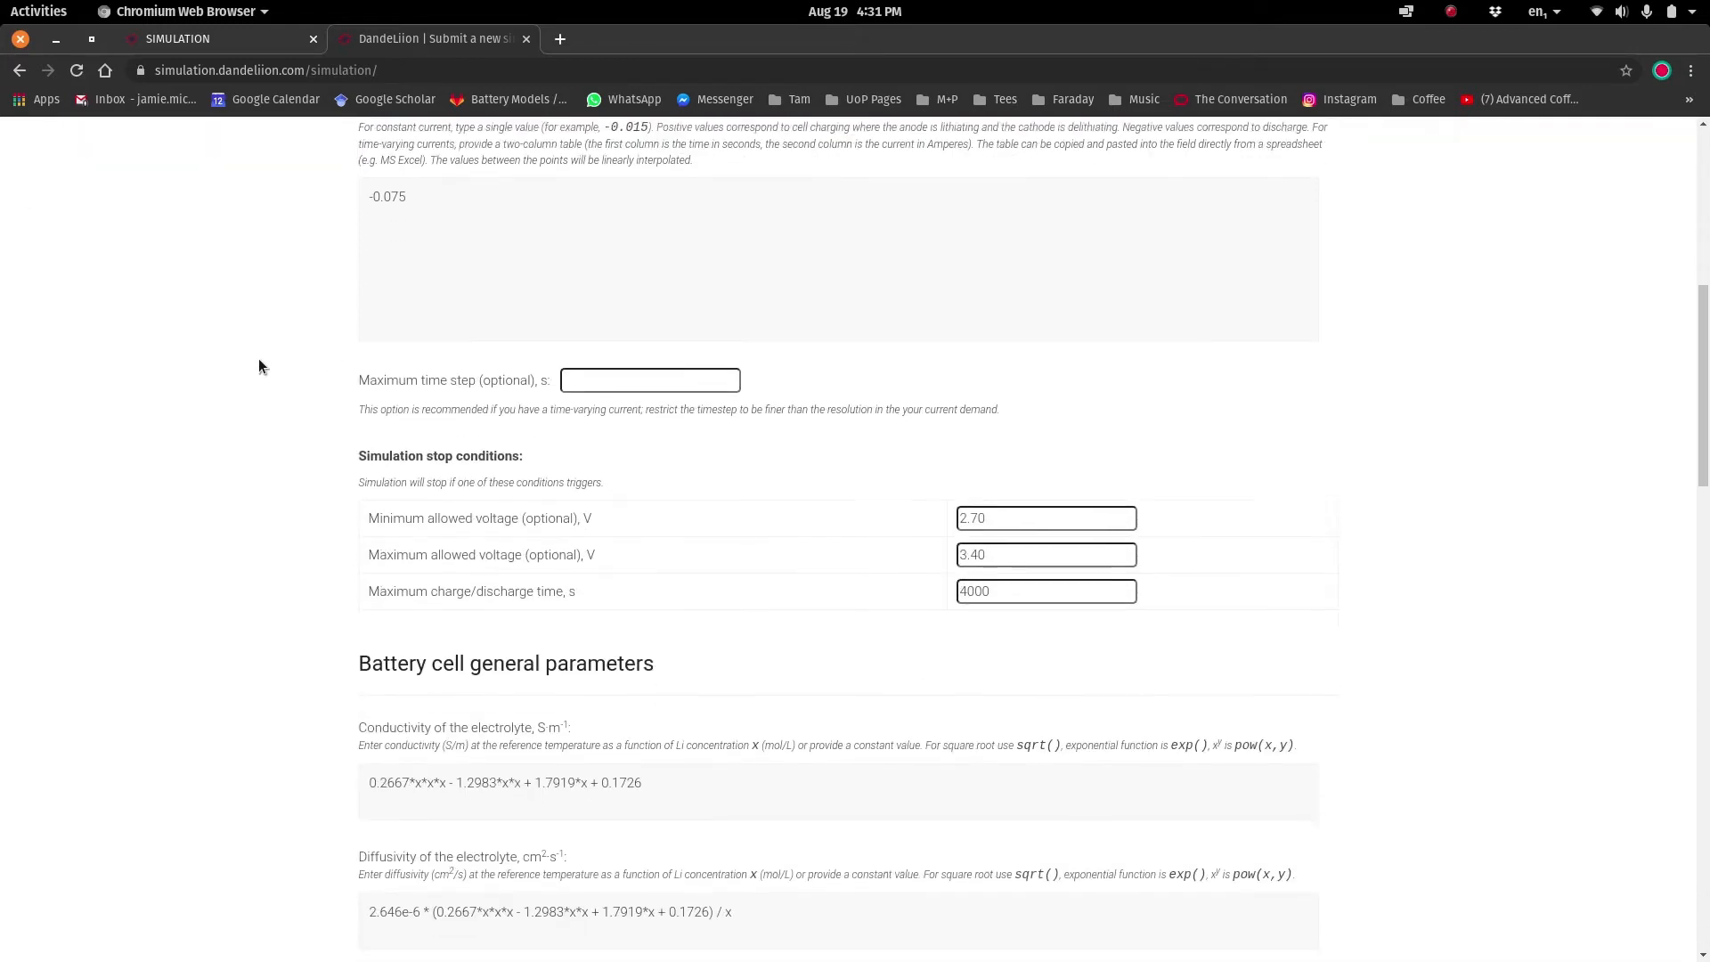
pyautogui.scroll(-7, 258, 365)
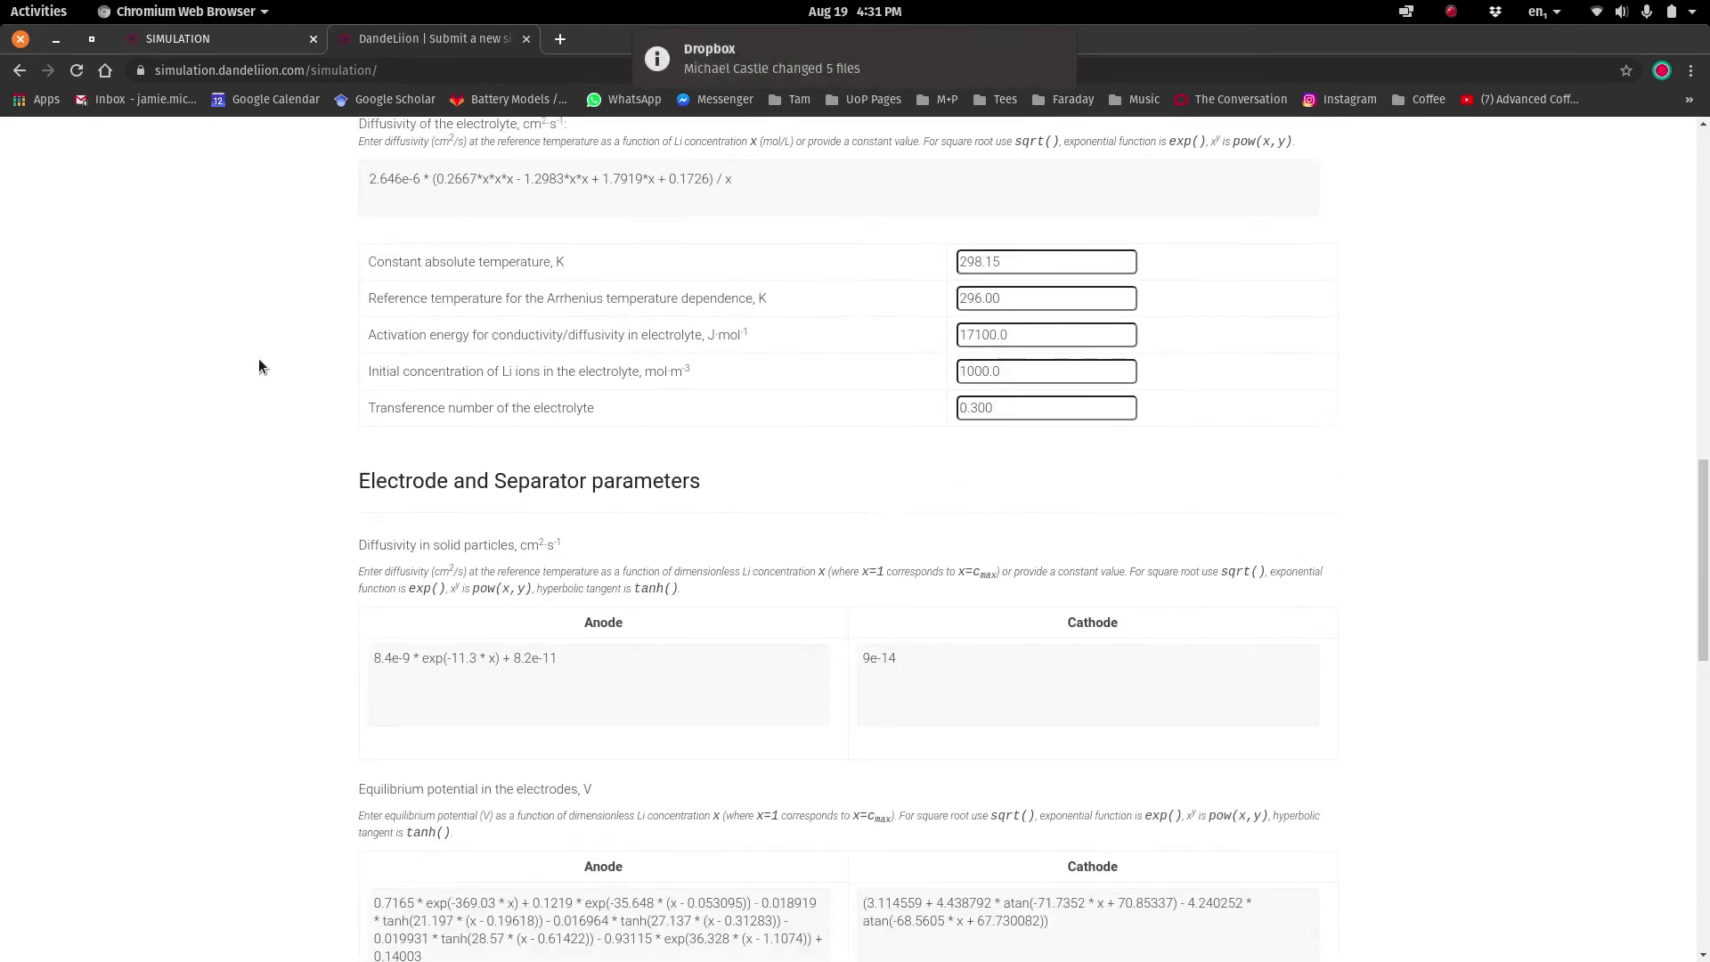
pyautogui.scroll(-6, 258, 365)
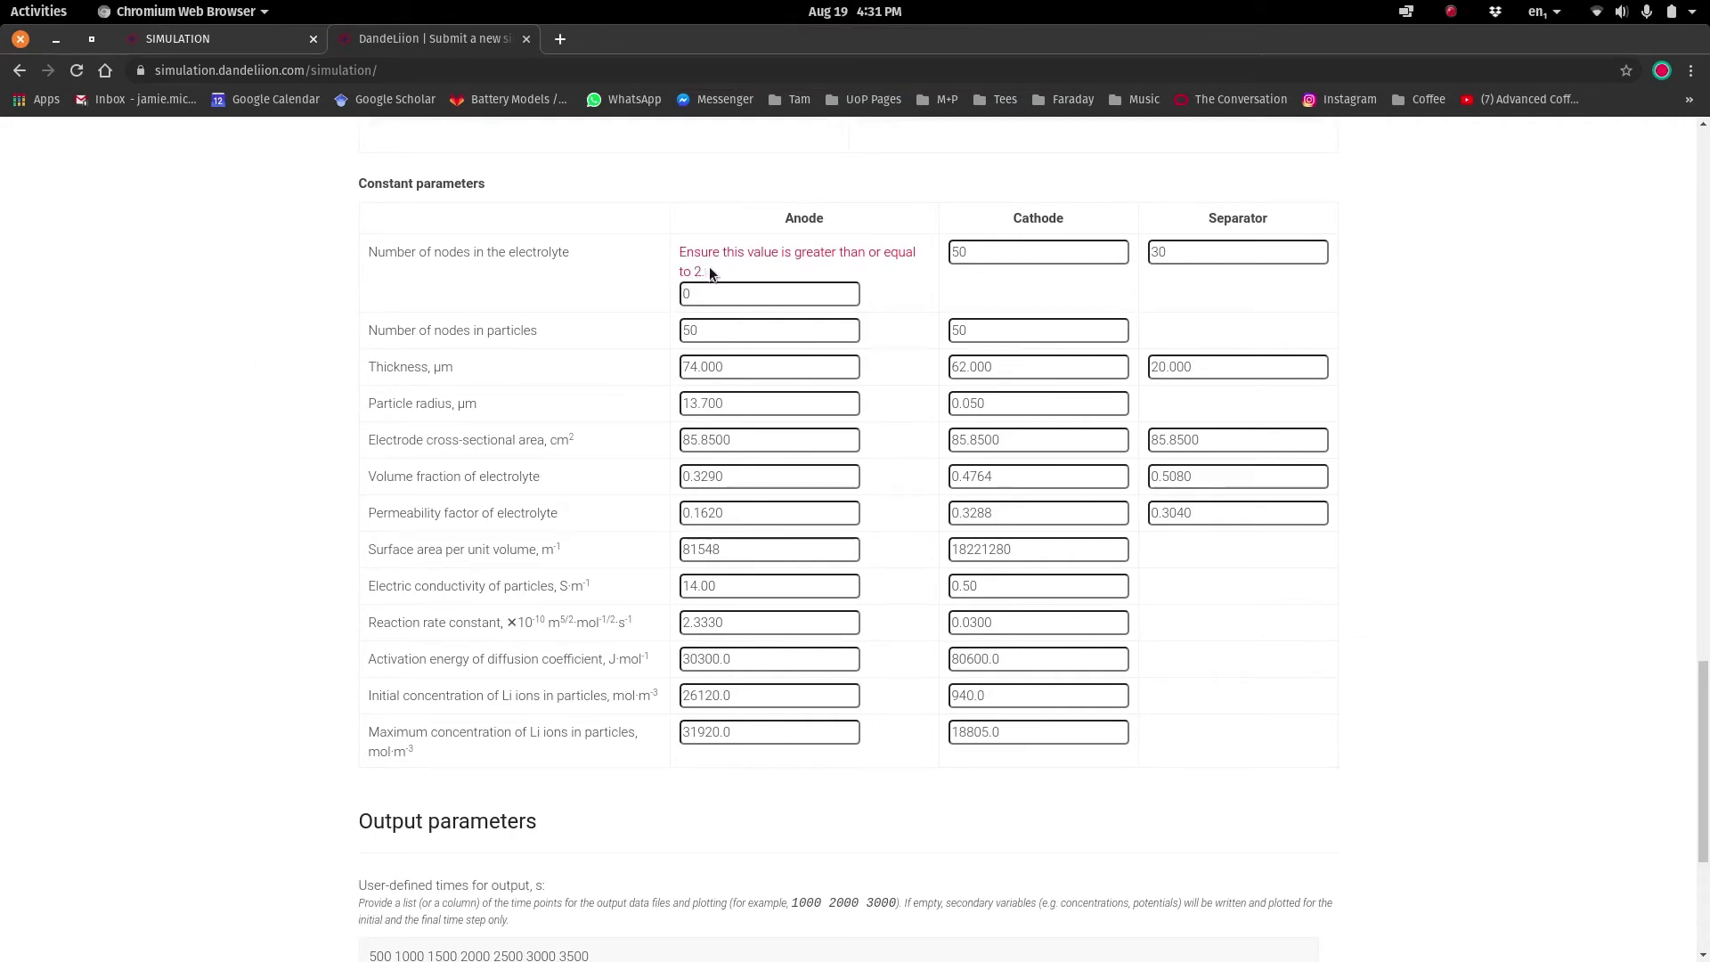
pyautogui.click(713, 291)
pyautogui.write('5')
pyautogui.click(279, 410)
# Change the anode's solid-particle diffusivity to 8.4e-9 * e^(-11.3 * x) + 8.2e-11 and try to submit the simulation
pyautogui.scroll(-4, 278, 408)
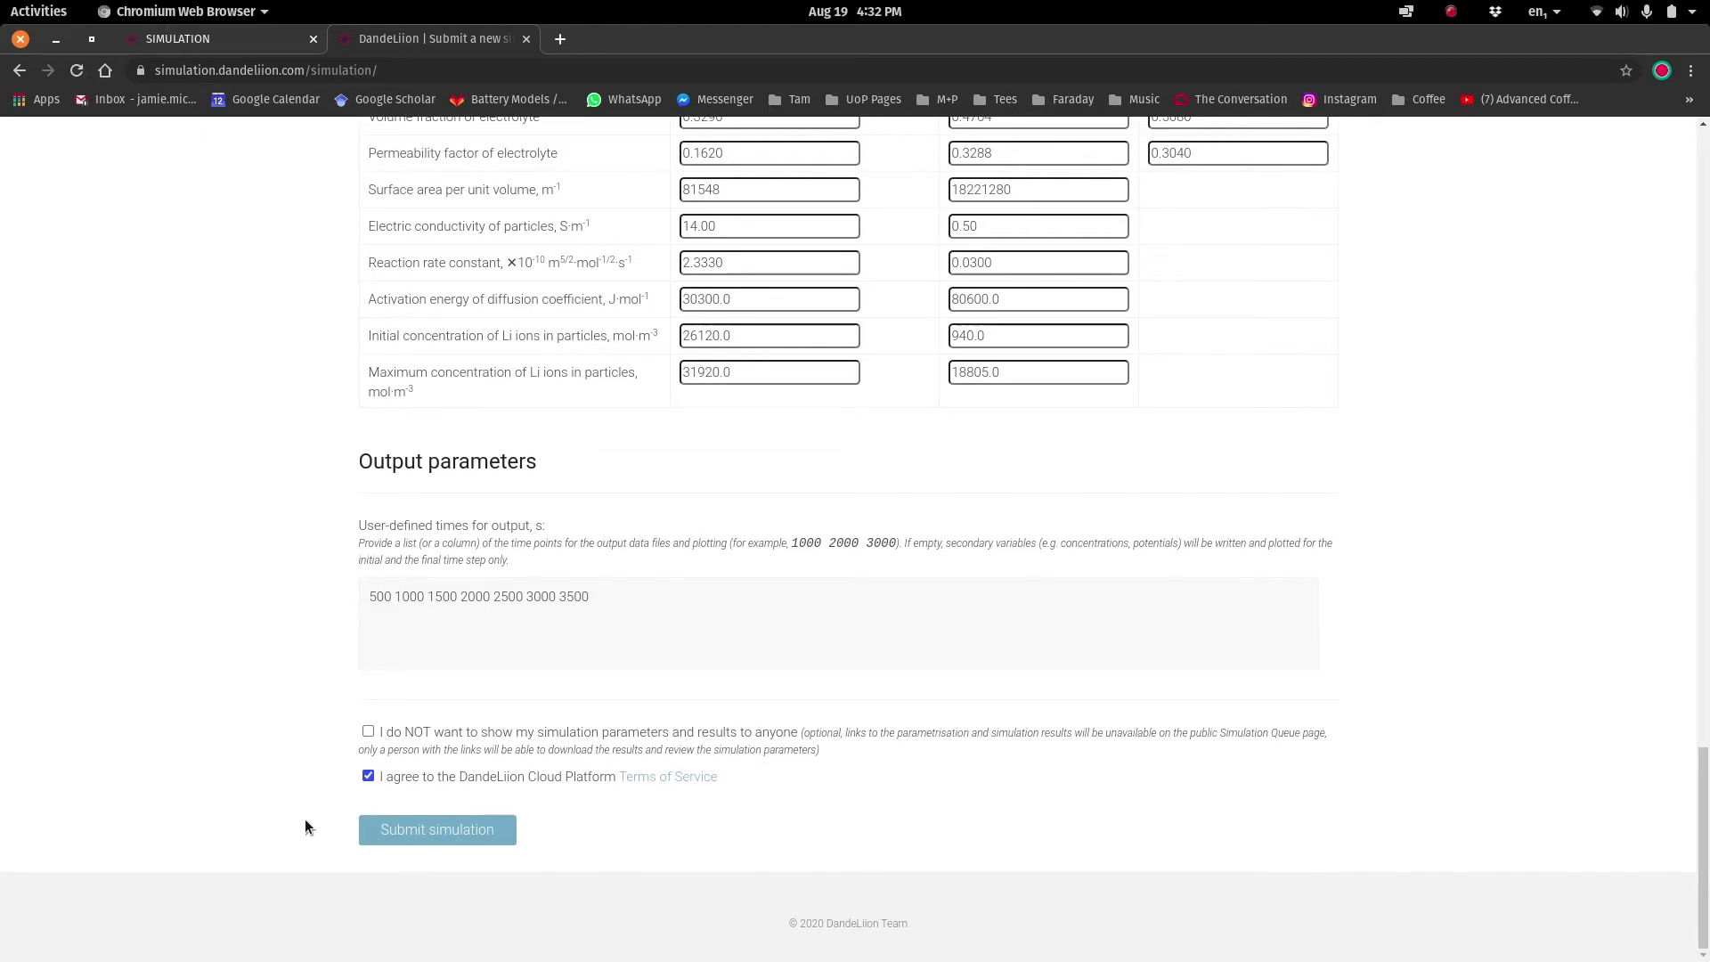
pyautogui.scroll(4, 304, 820)
pyautogui.scroll(4, 304, 819)
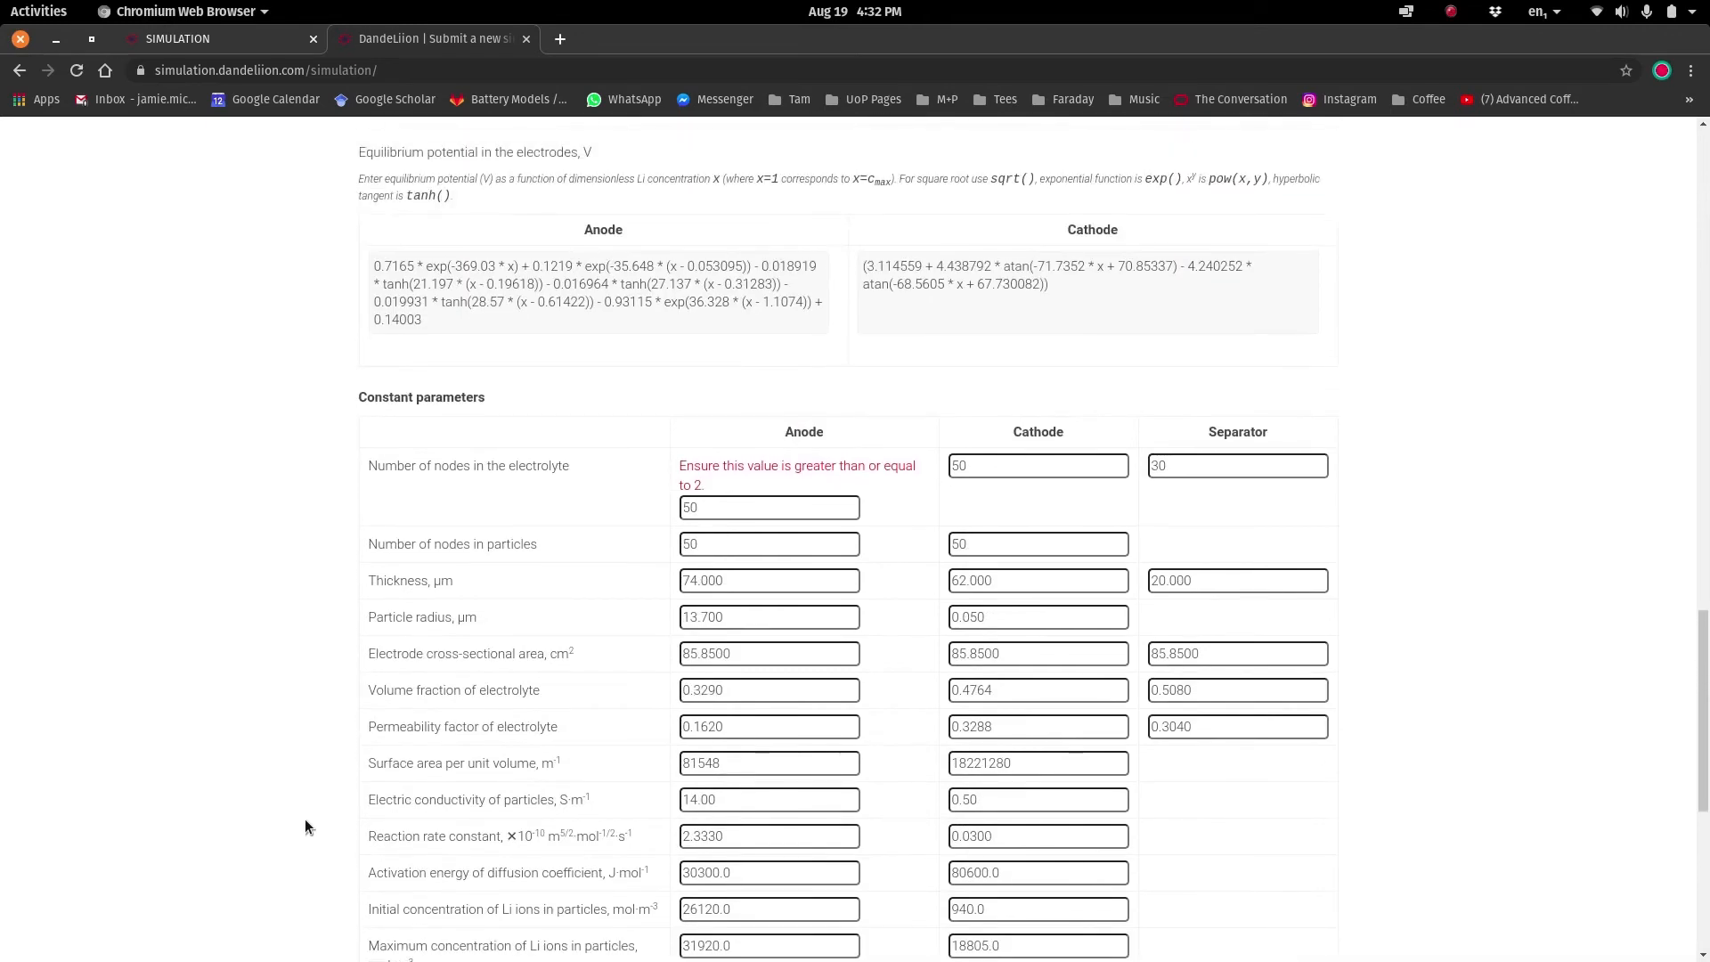
pyautogui.scroll(1, 304, 820)
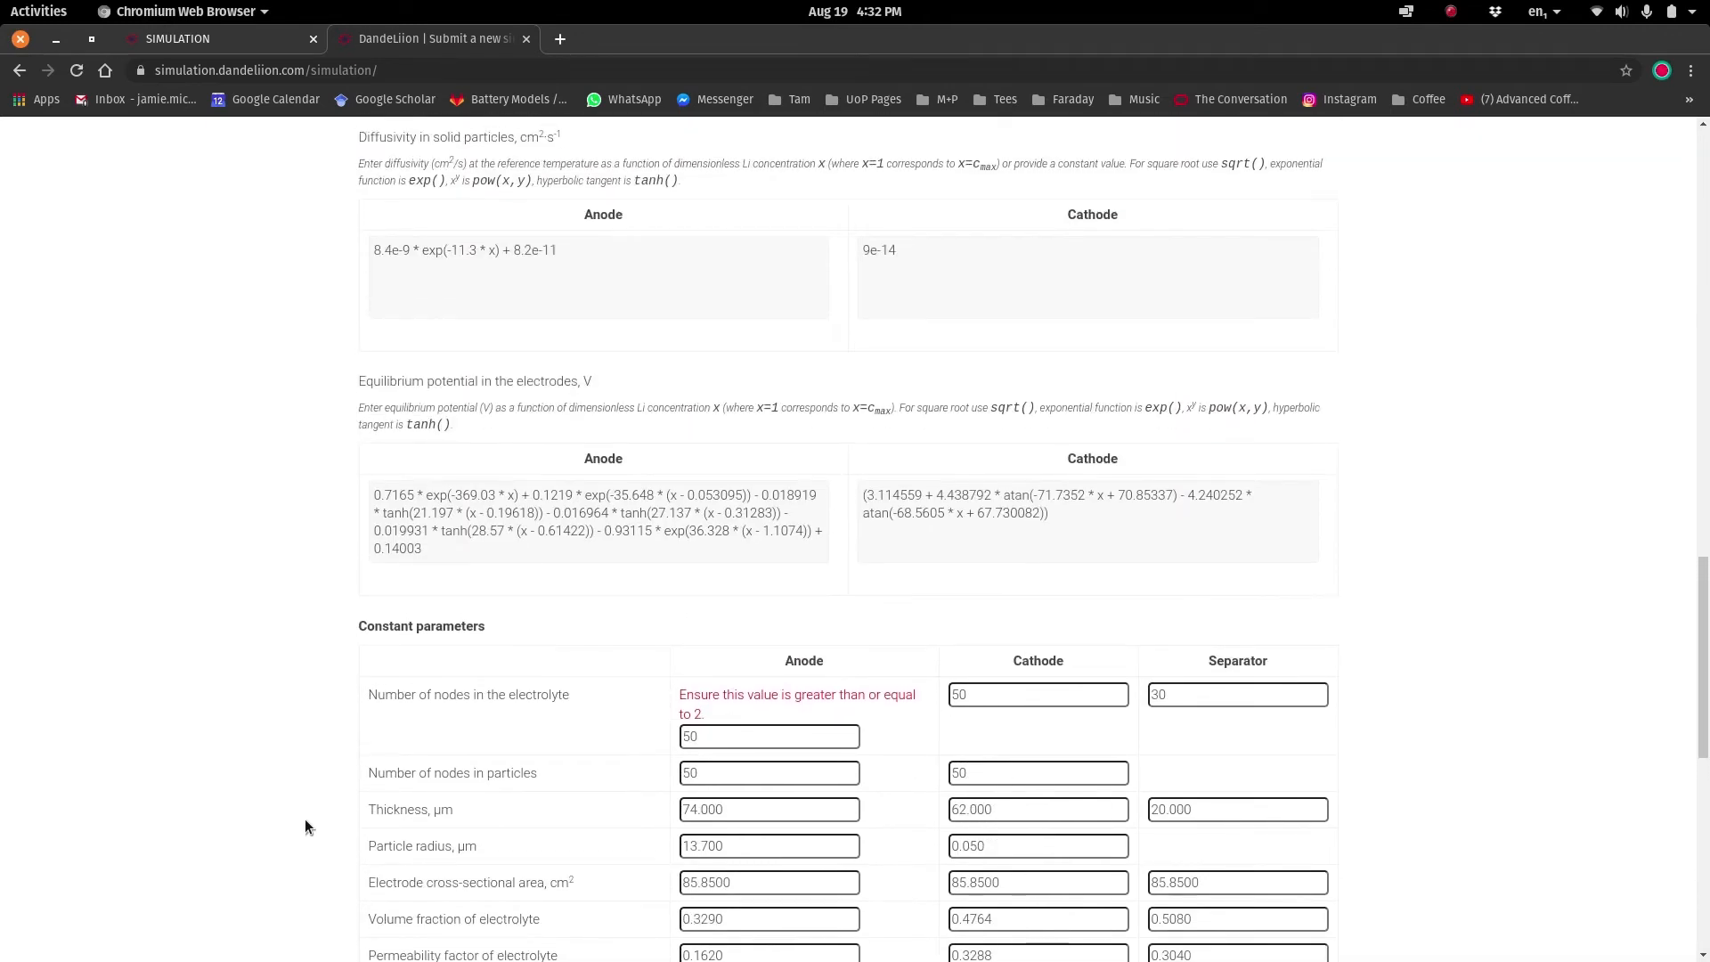
pyautogui.scroll(1, 305, 820)
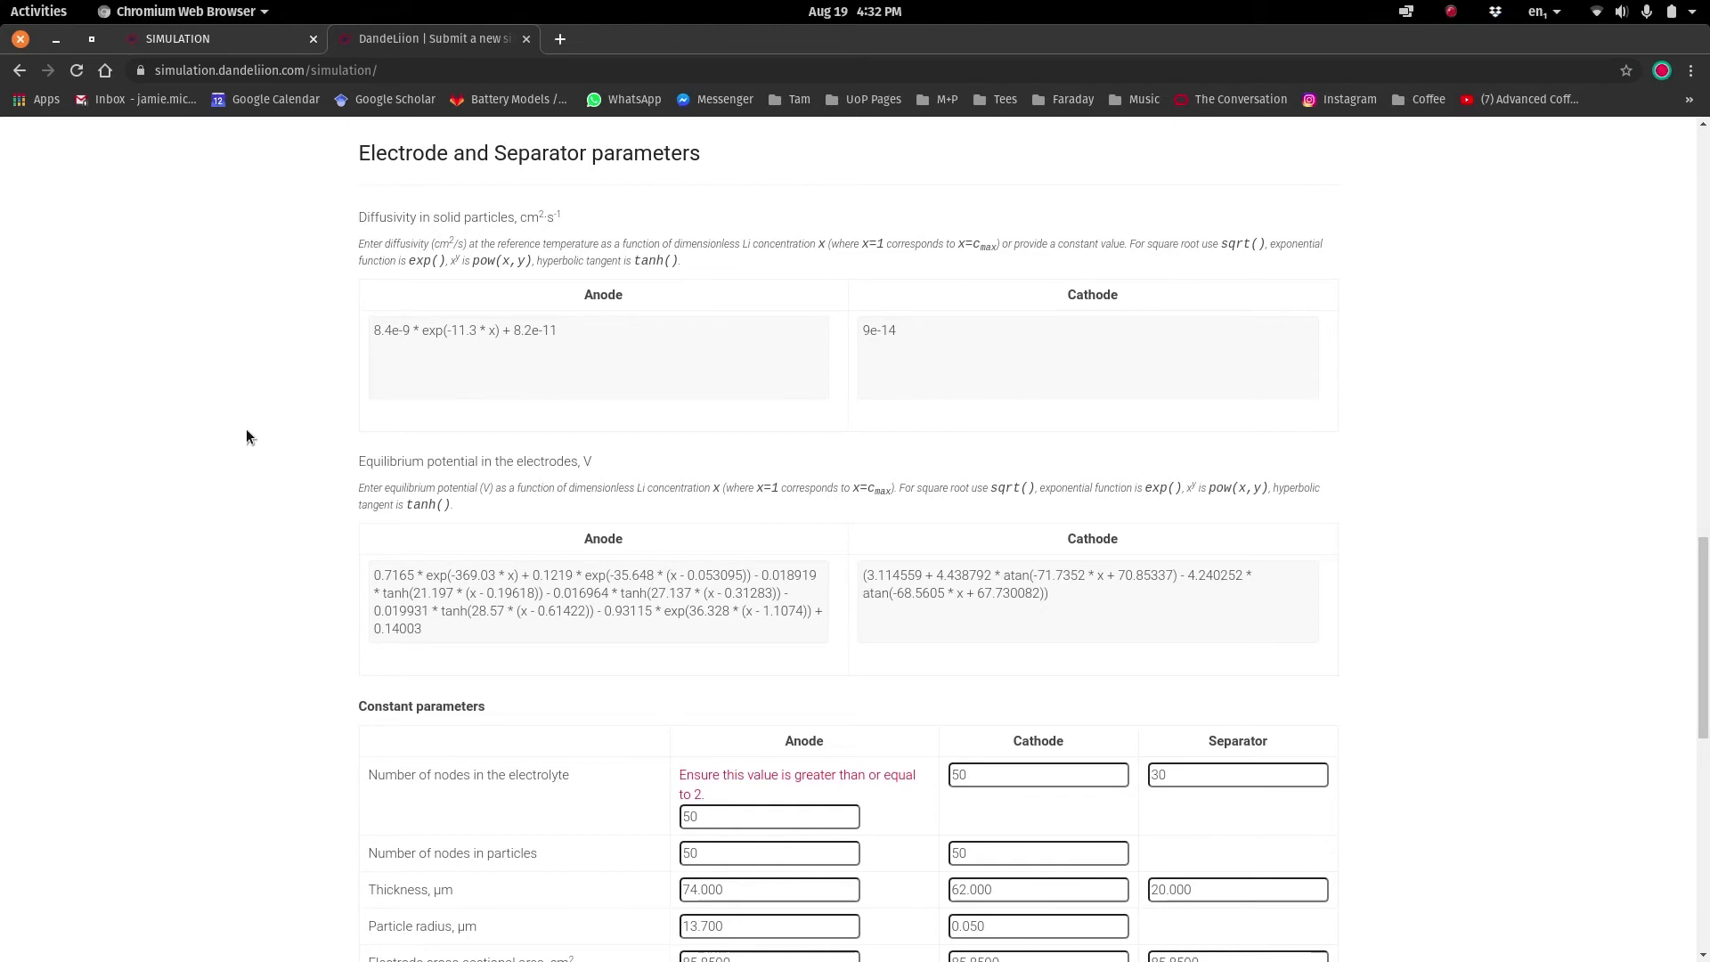
pyautogui.click(443, 333)
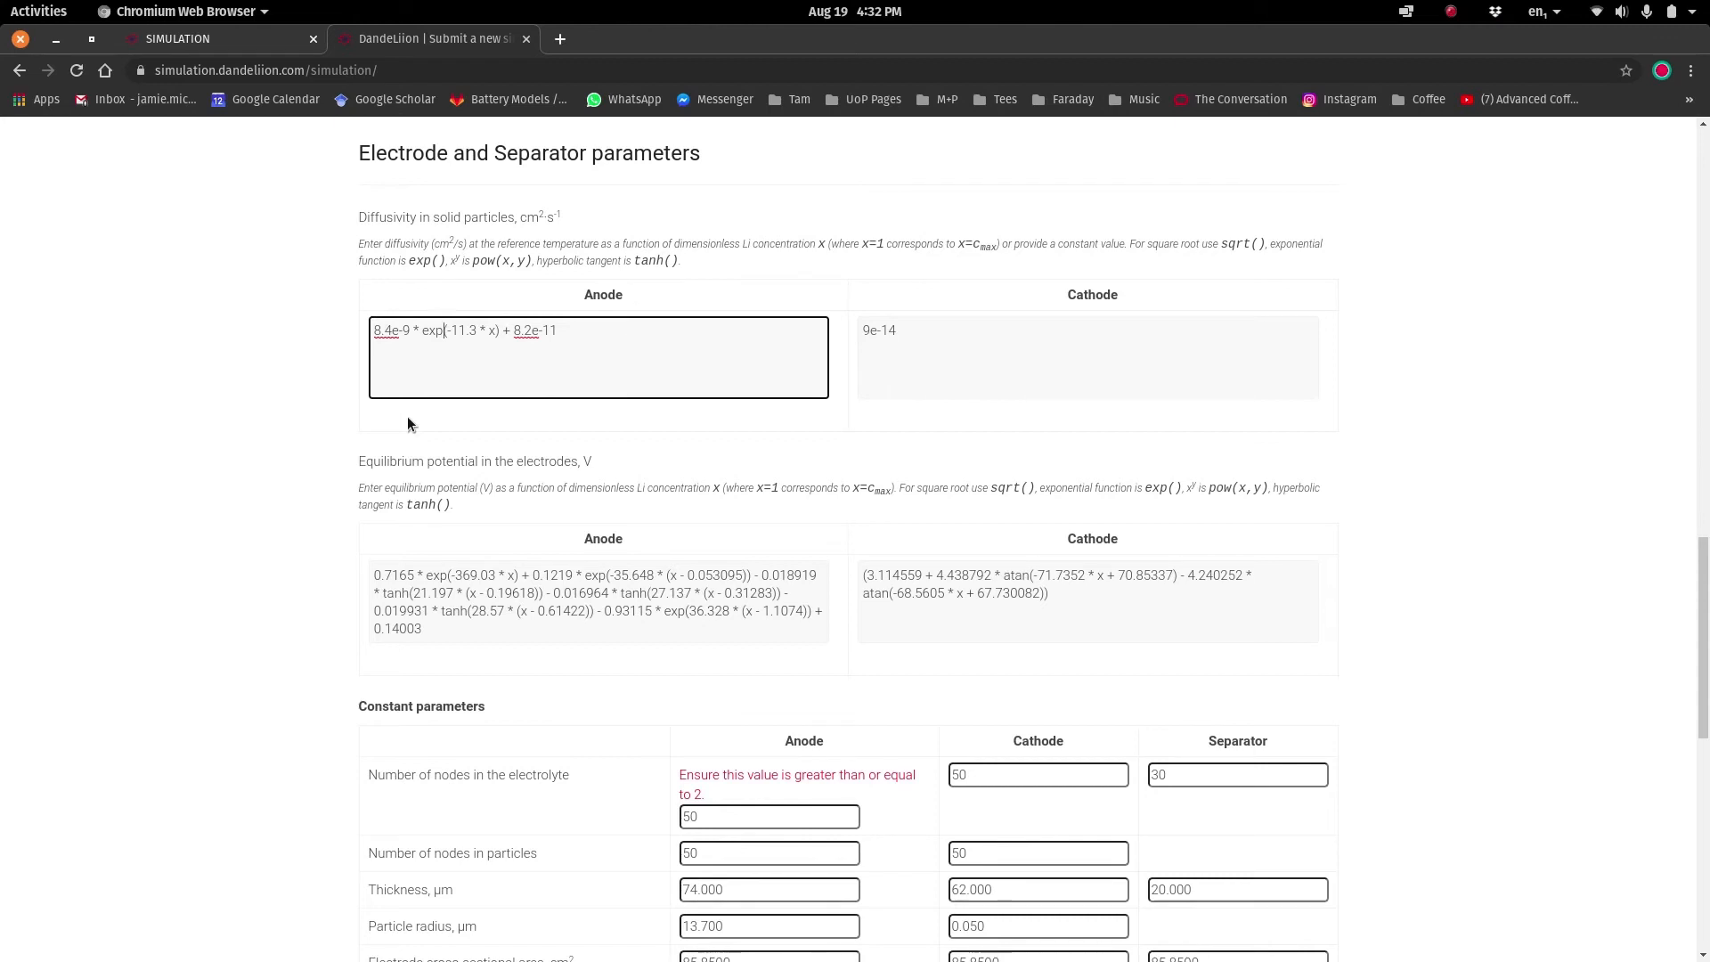
pyautogui.press('BackSpace')
pyautogui.press('BackSpace')
pyautogui.write('^')
pyautogui.click(178, 483)
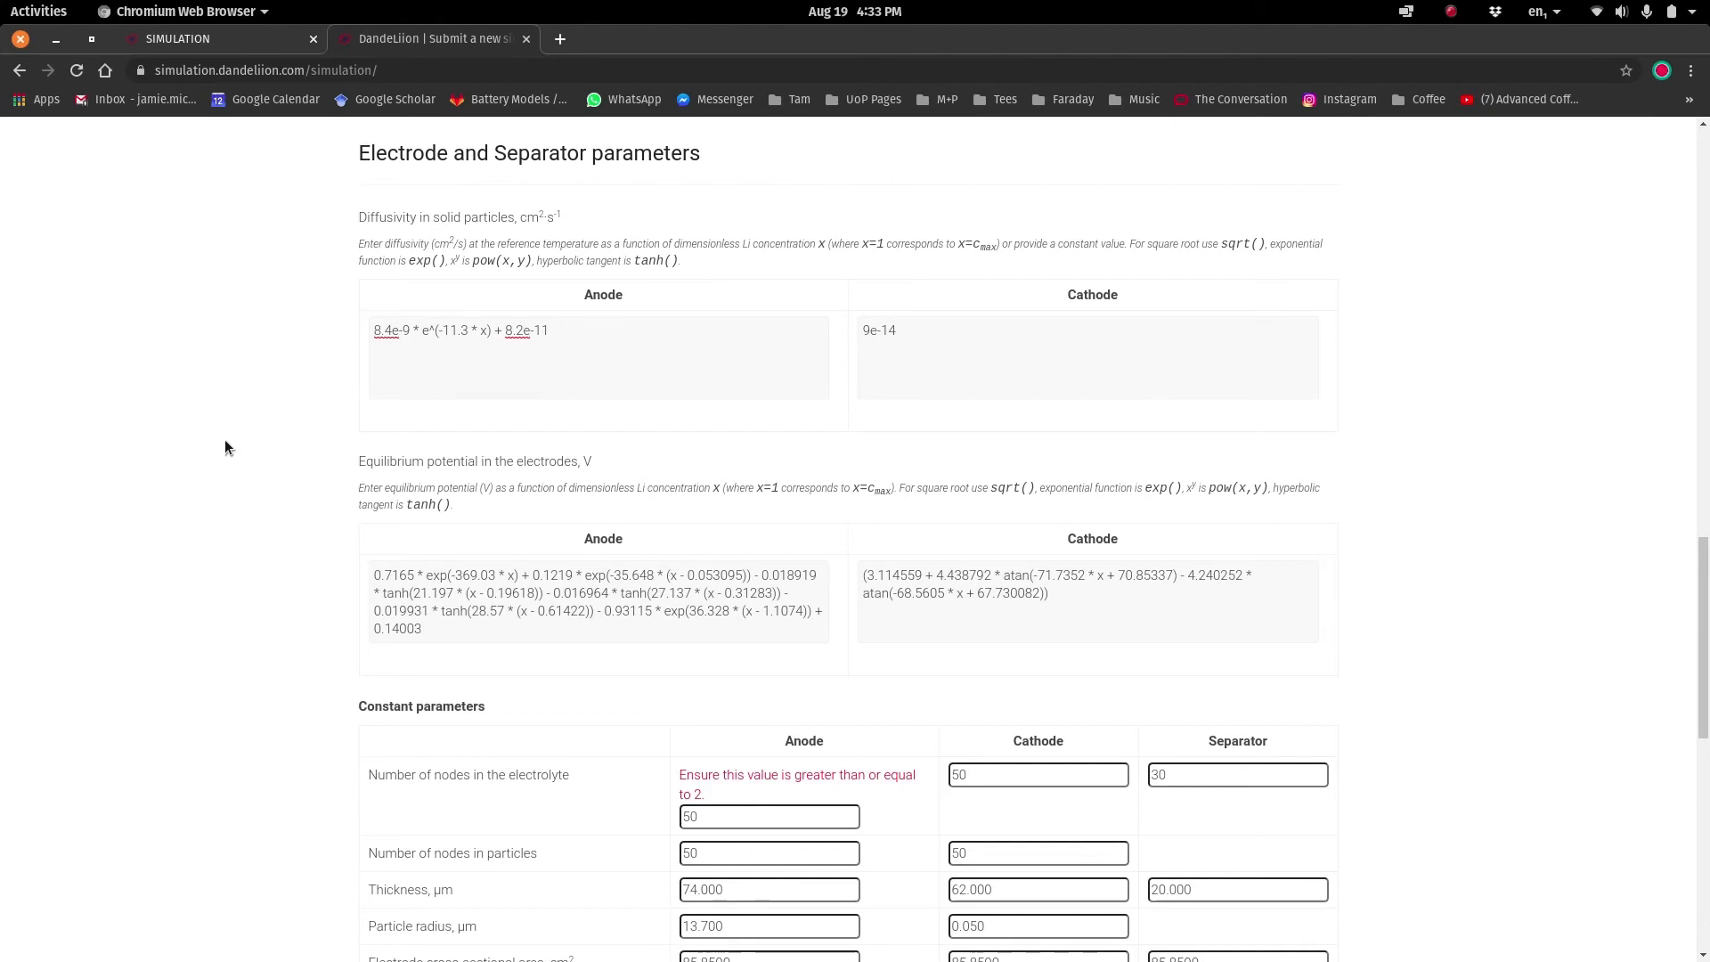
pyautogui.scroll(-2, 225, 441)
pyautogui.scroll(-9, 226, 441)
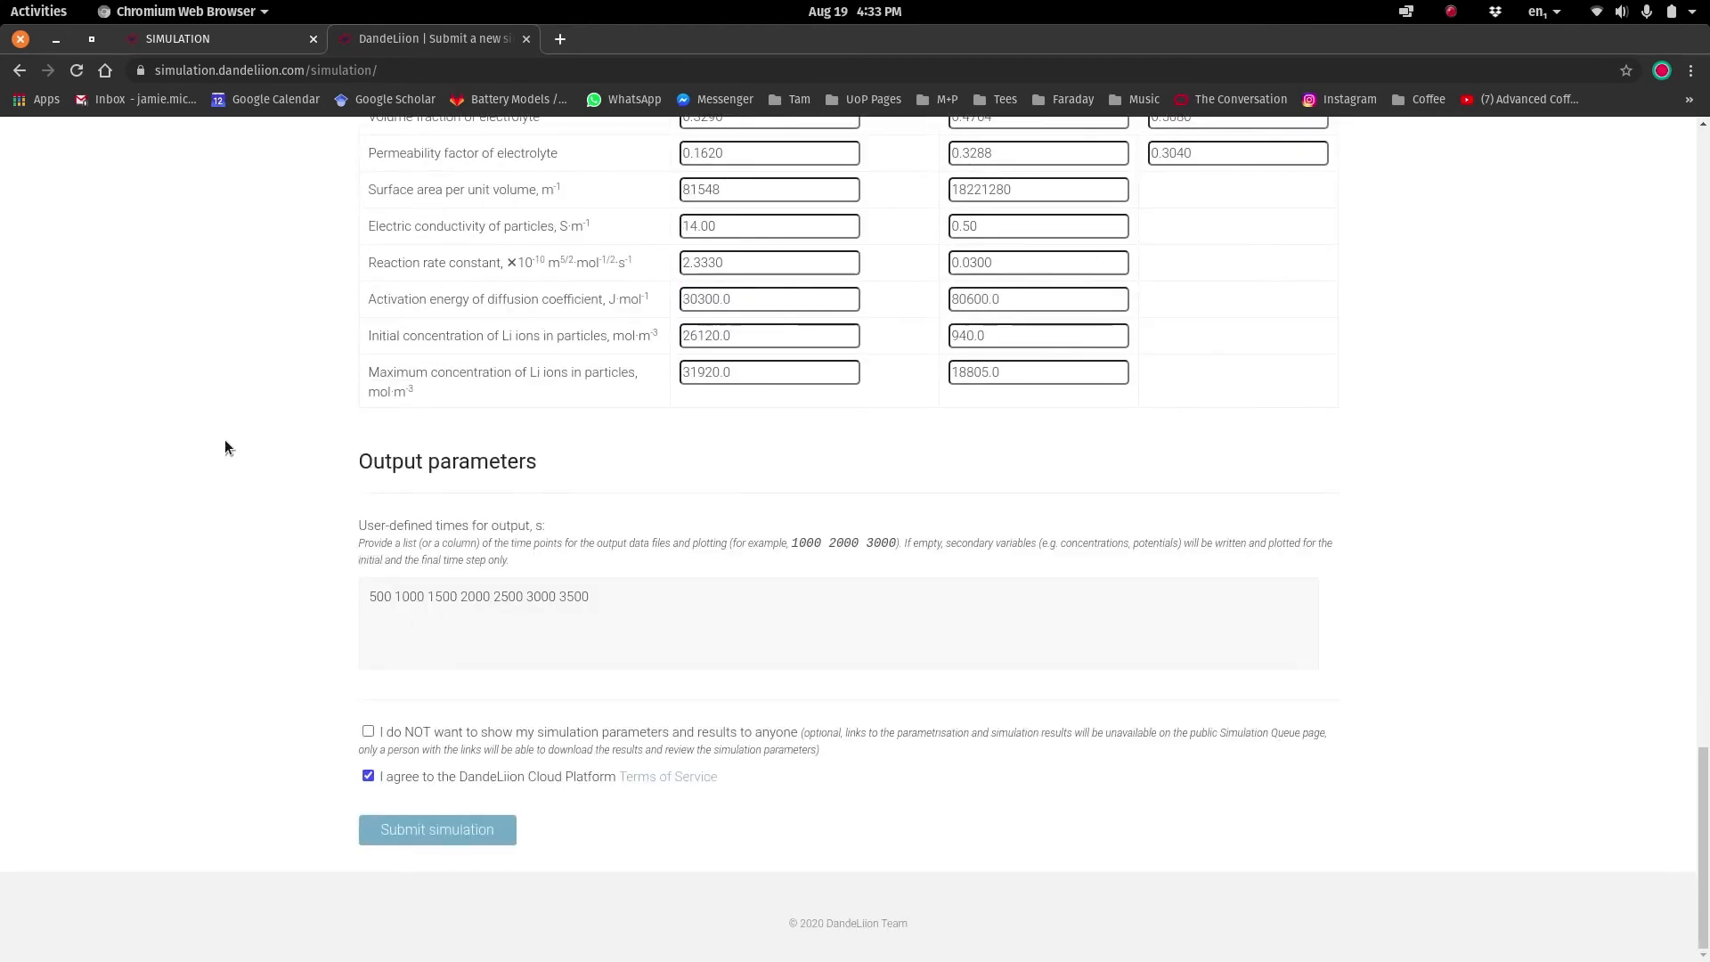
pyautogui.click(372, 829)
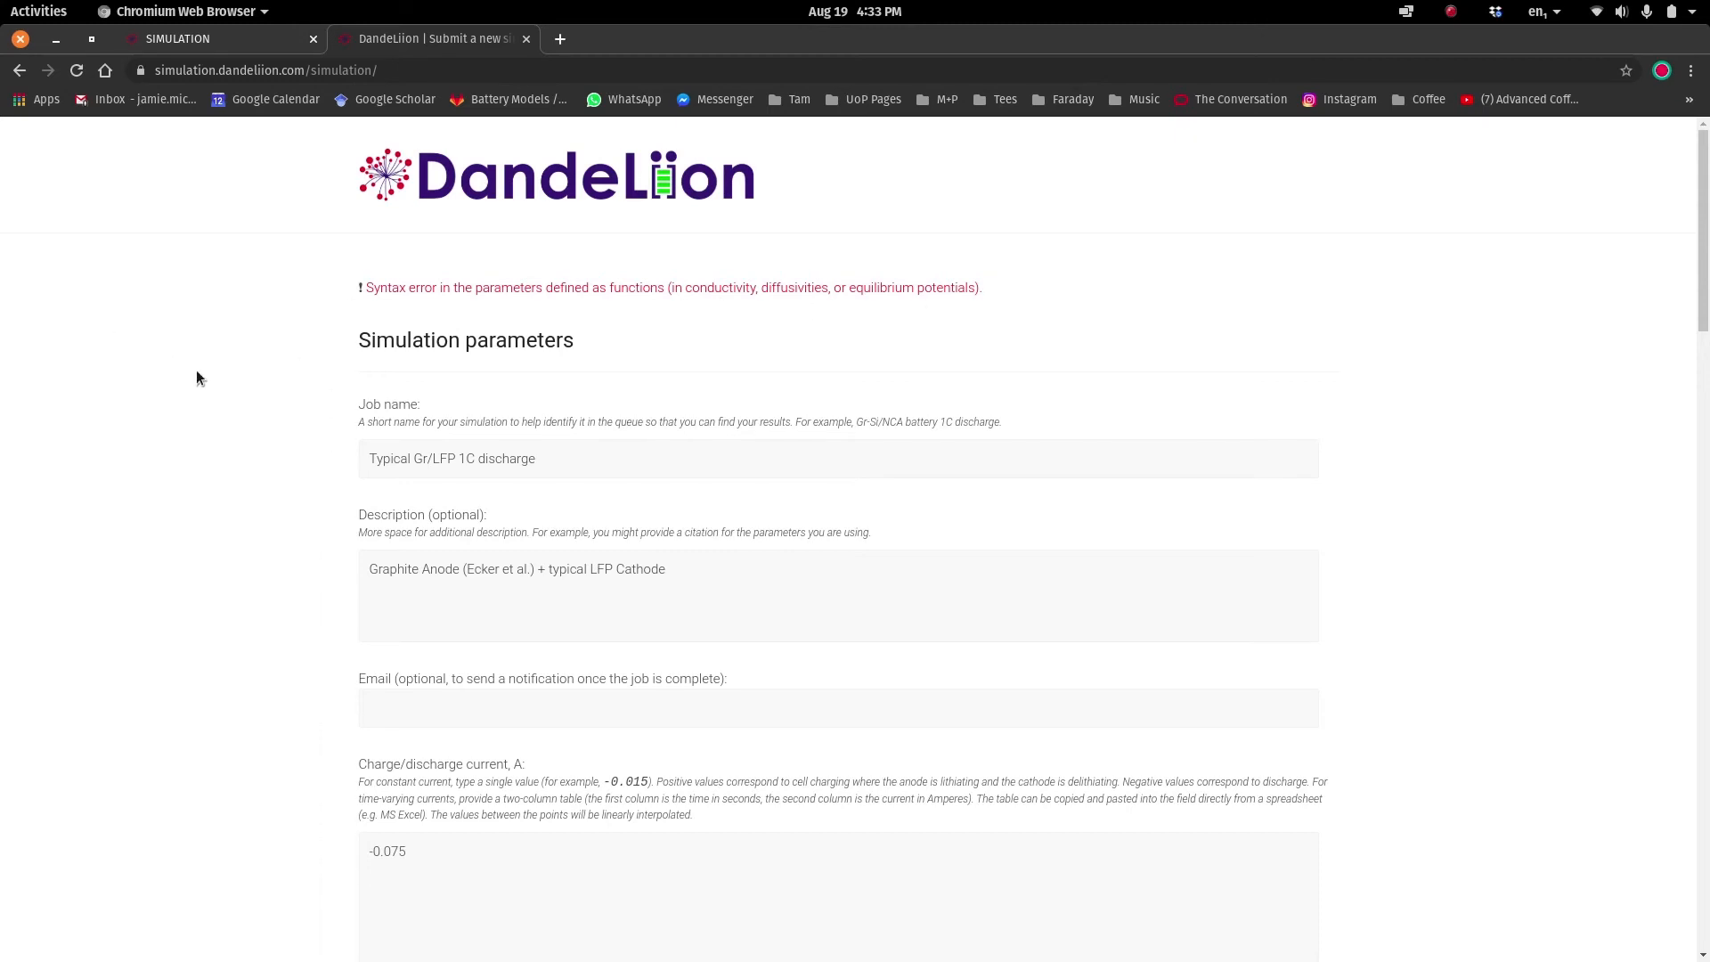
# Examine the flagged anode diffusivity function and highlight the syntax instructions for diffusivity in solid particles
pyautogui.scroll(-6, 197, 374)
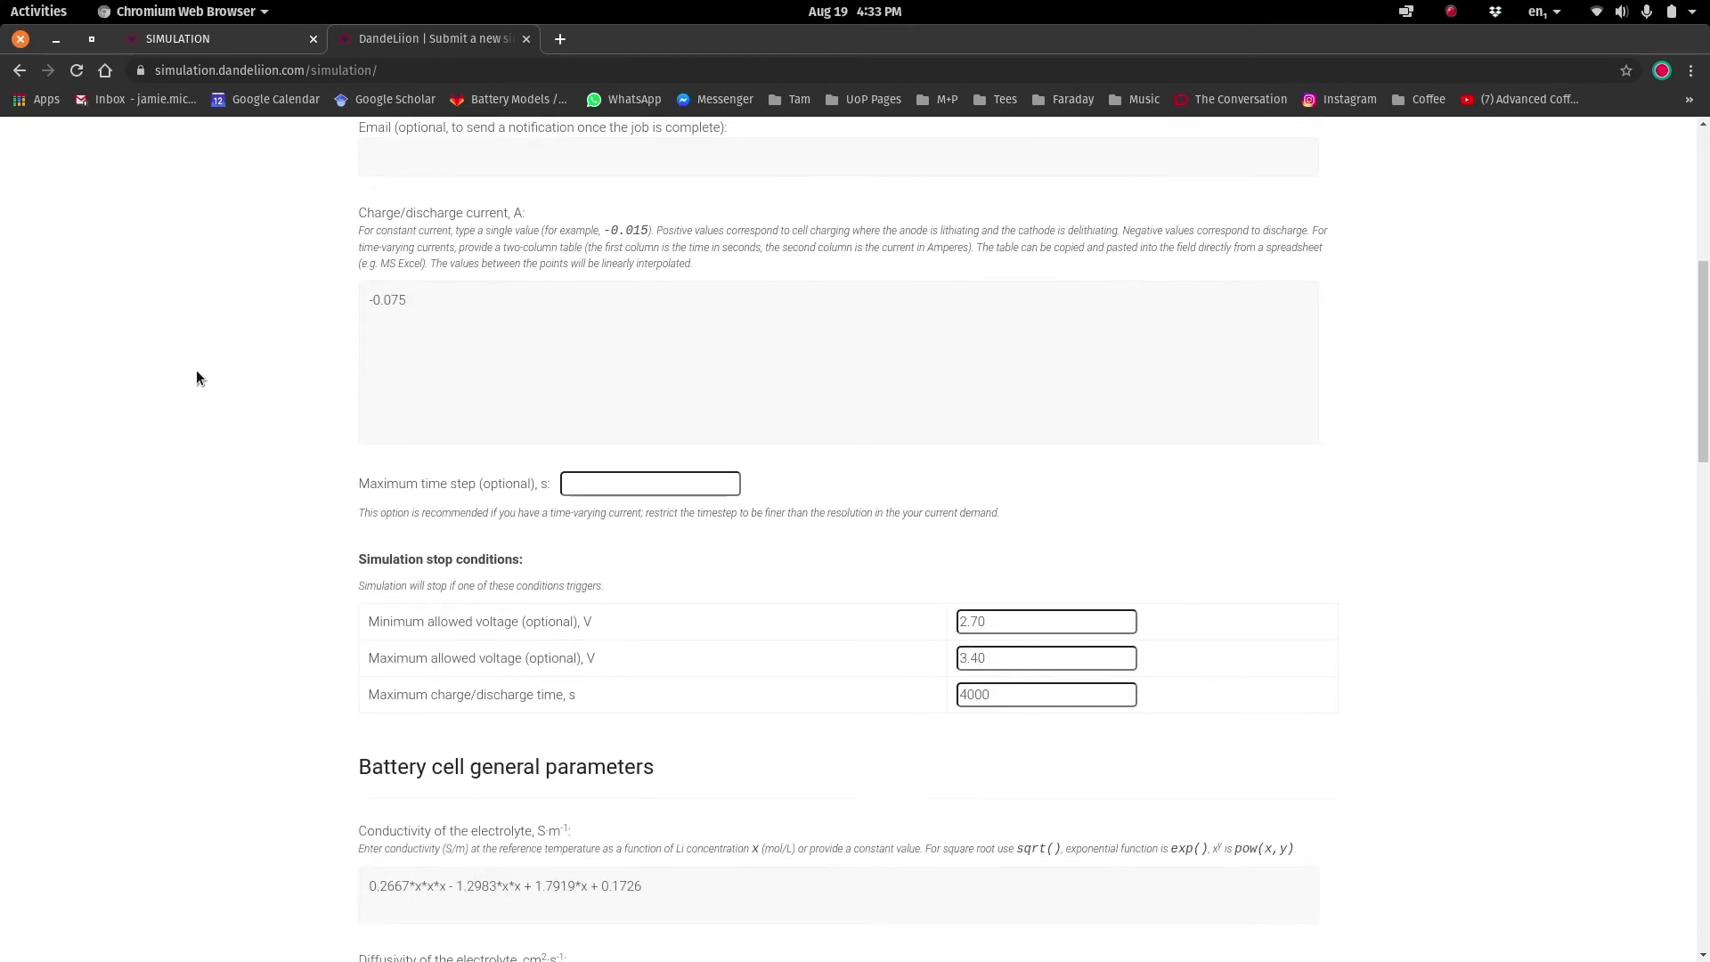
pyautogui.scroll(-8, 197, 374)
pyautogui.scroll(-5, 197, 377)
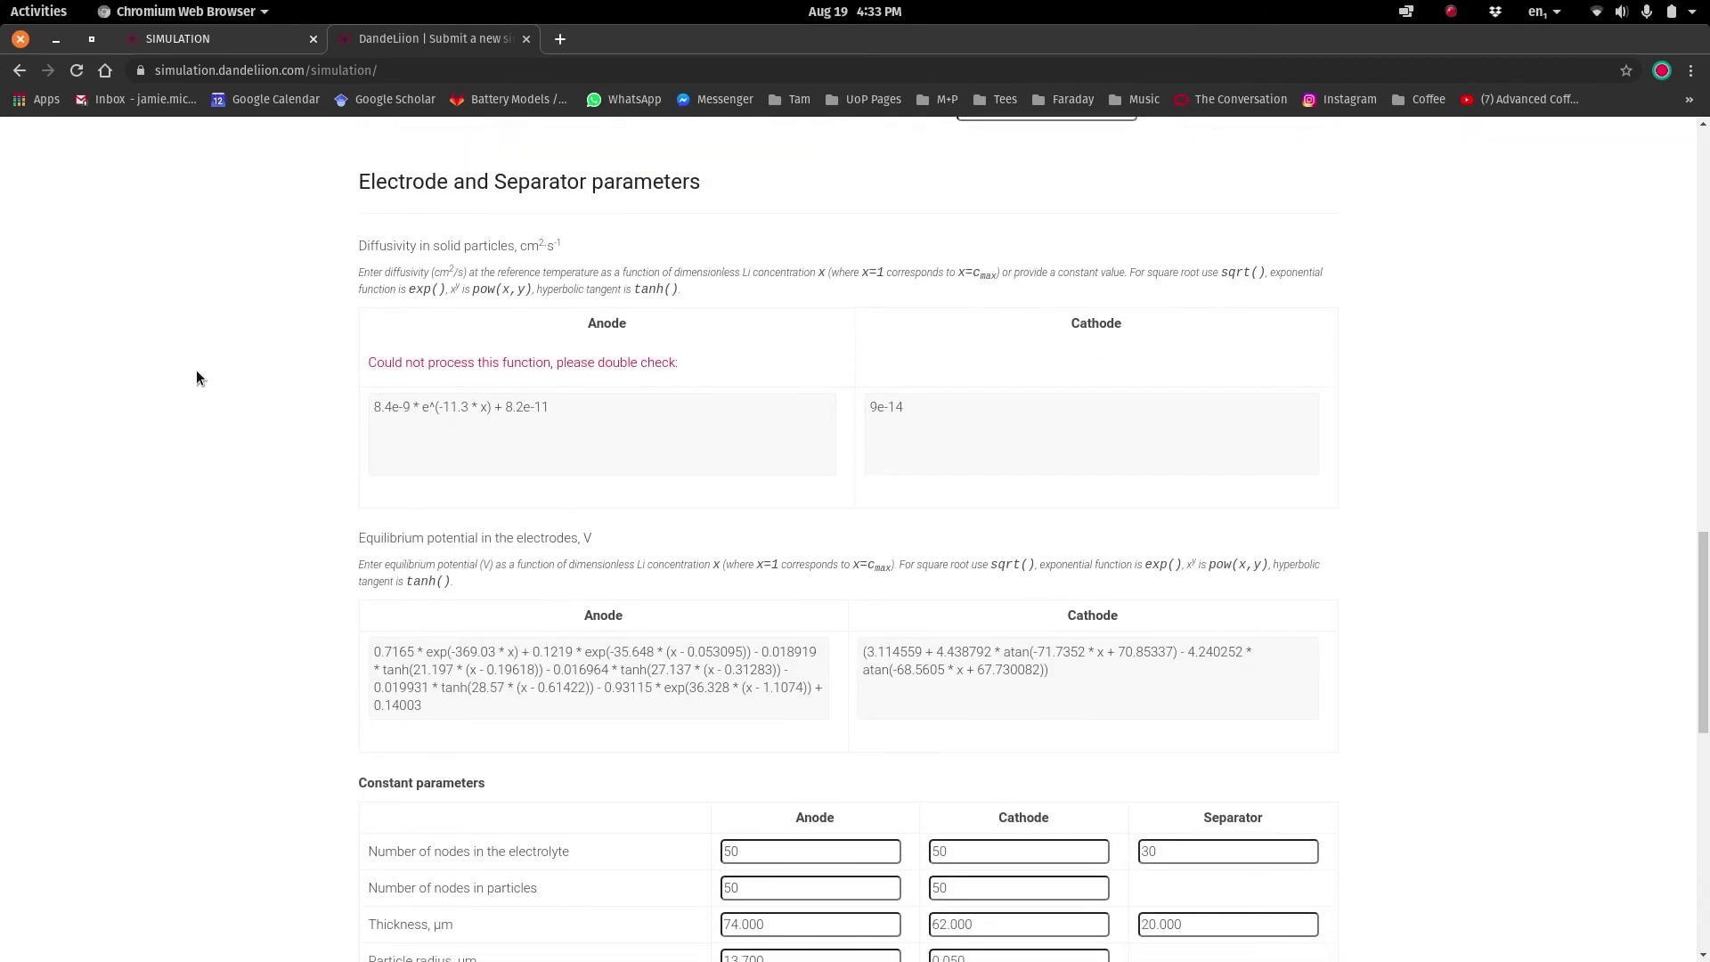
pyautogui.click(562, 458)
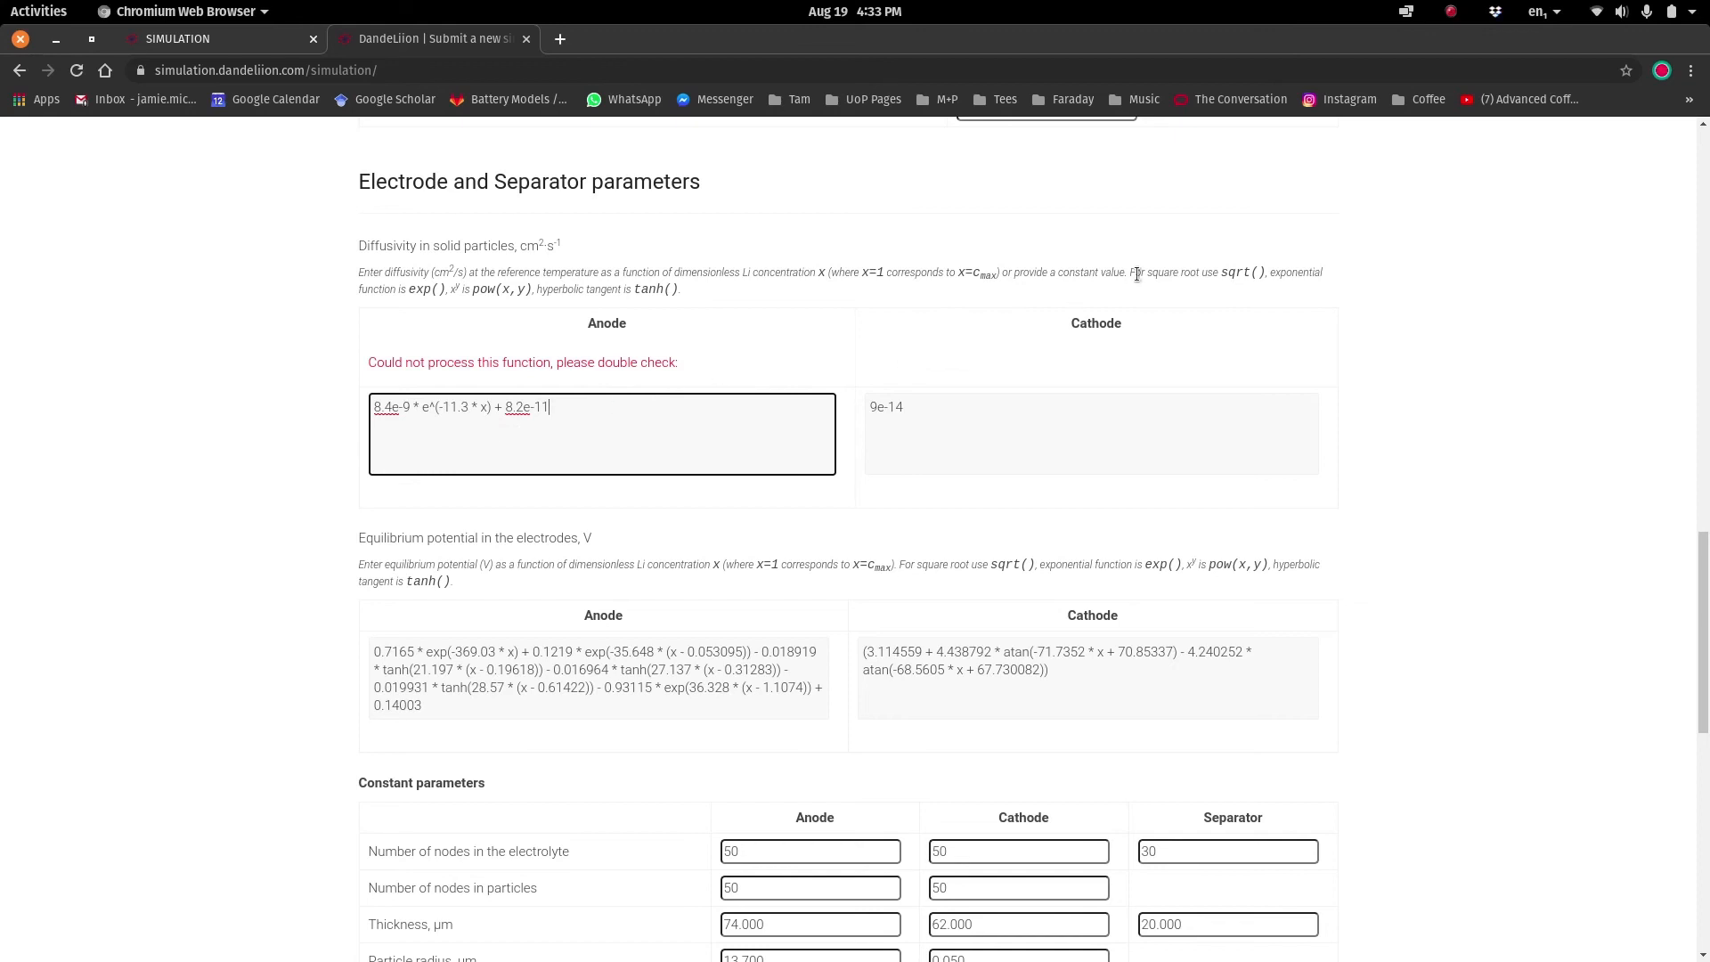
pyautogui.moveTo(1128, 272); pyautogui.dragTo(1129, 287)
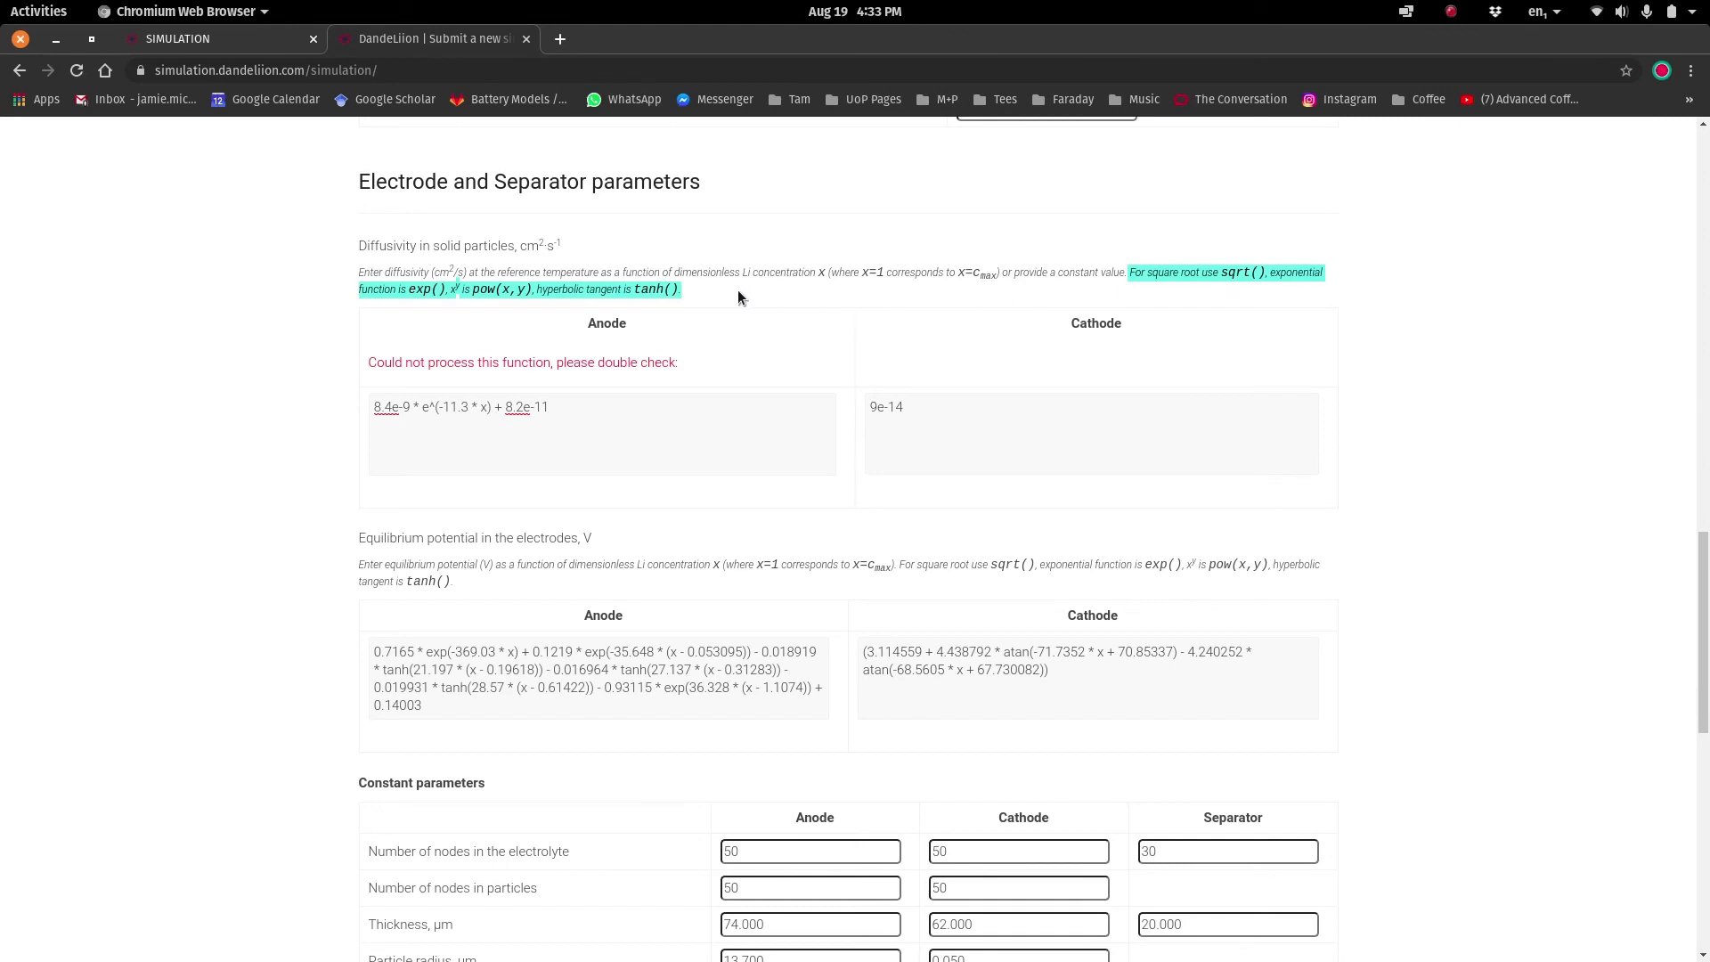
pyautogui.moveTo(737, 291); pyautogui.dragTo(359, 270)
pyautogui.click(312, 357)
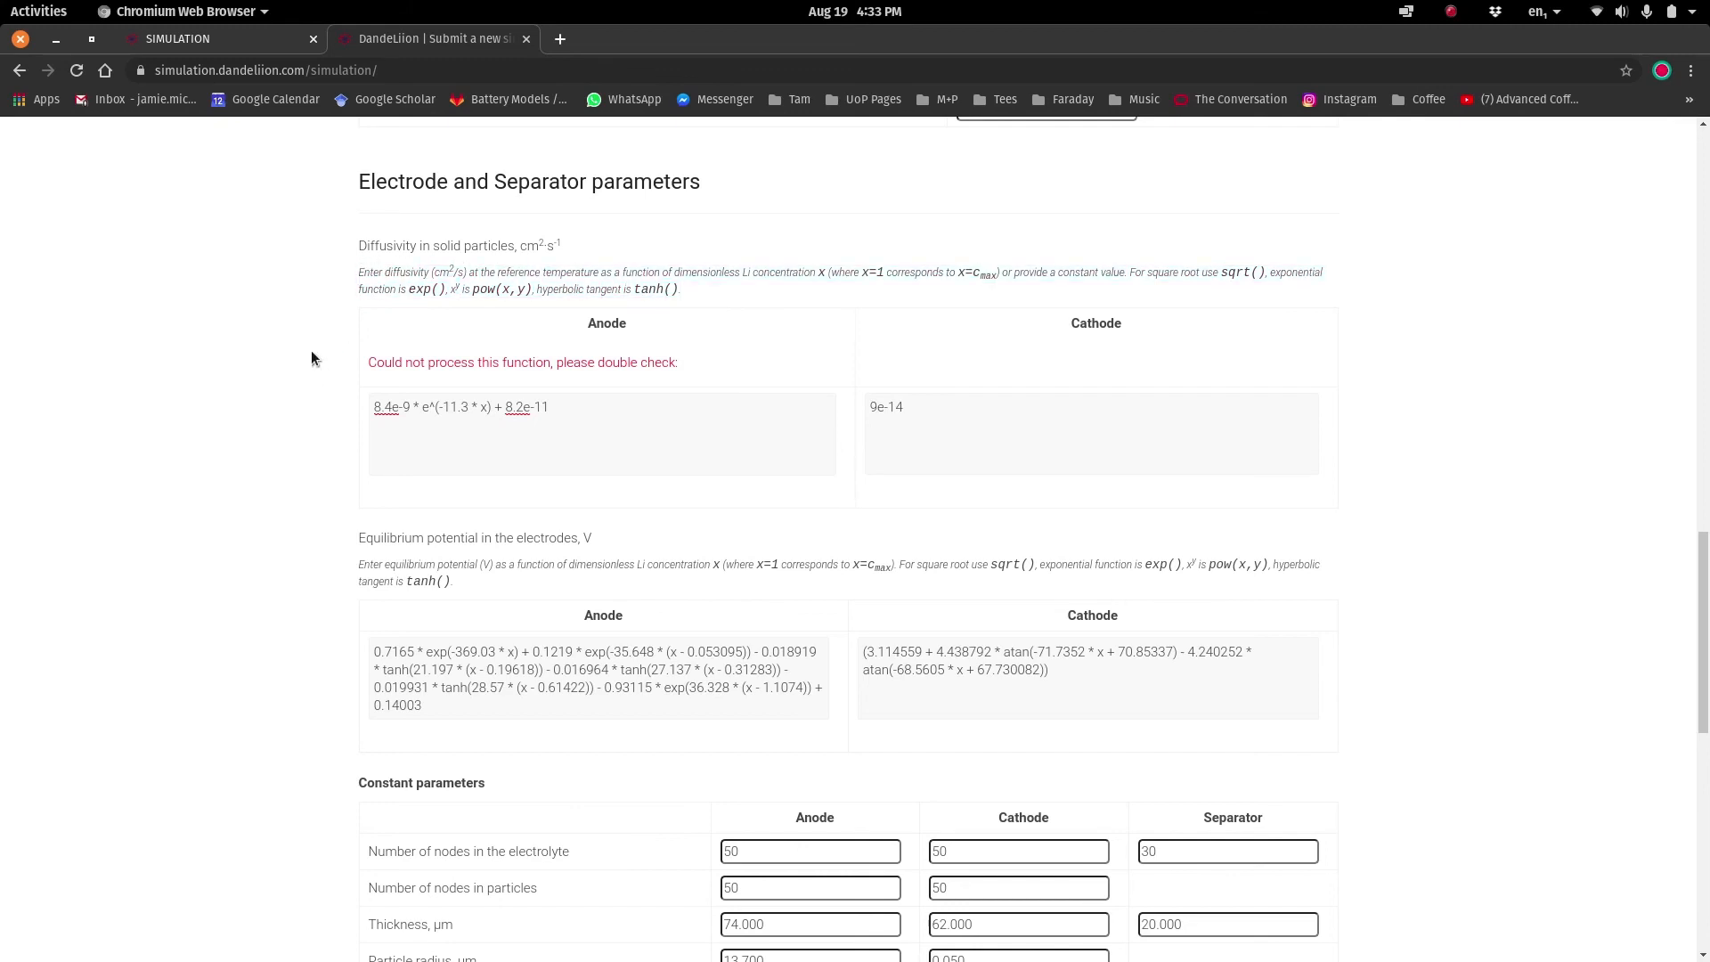
# Correct the anode's solid-particle diffusivity to 8.4e-9 * exp(-11.3 * x) + 8.2e-11 and submit the simulation
pyautogui.click(435, 411)
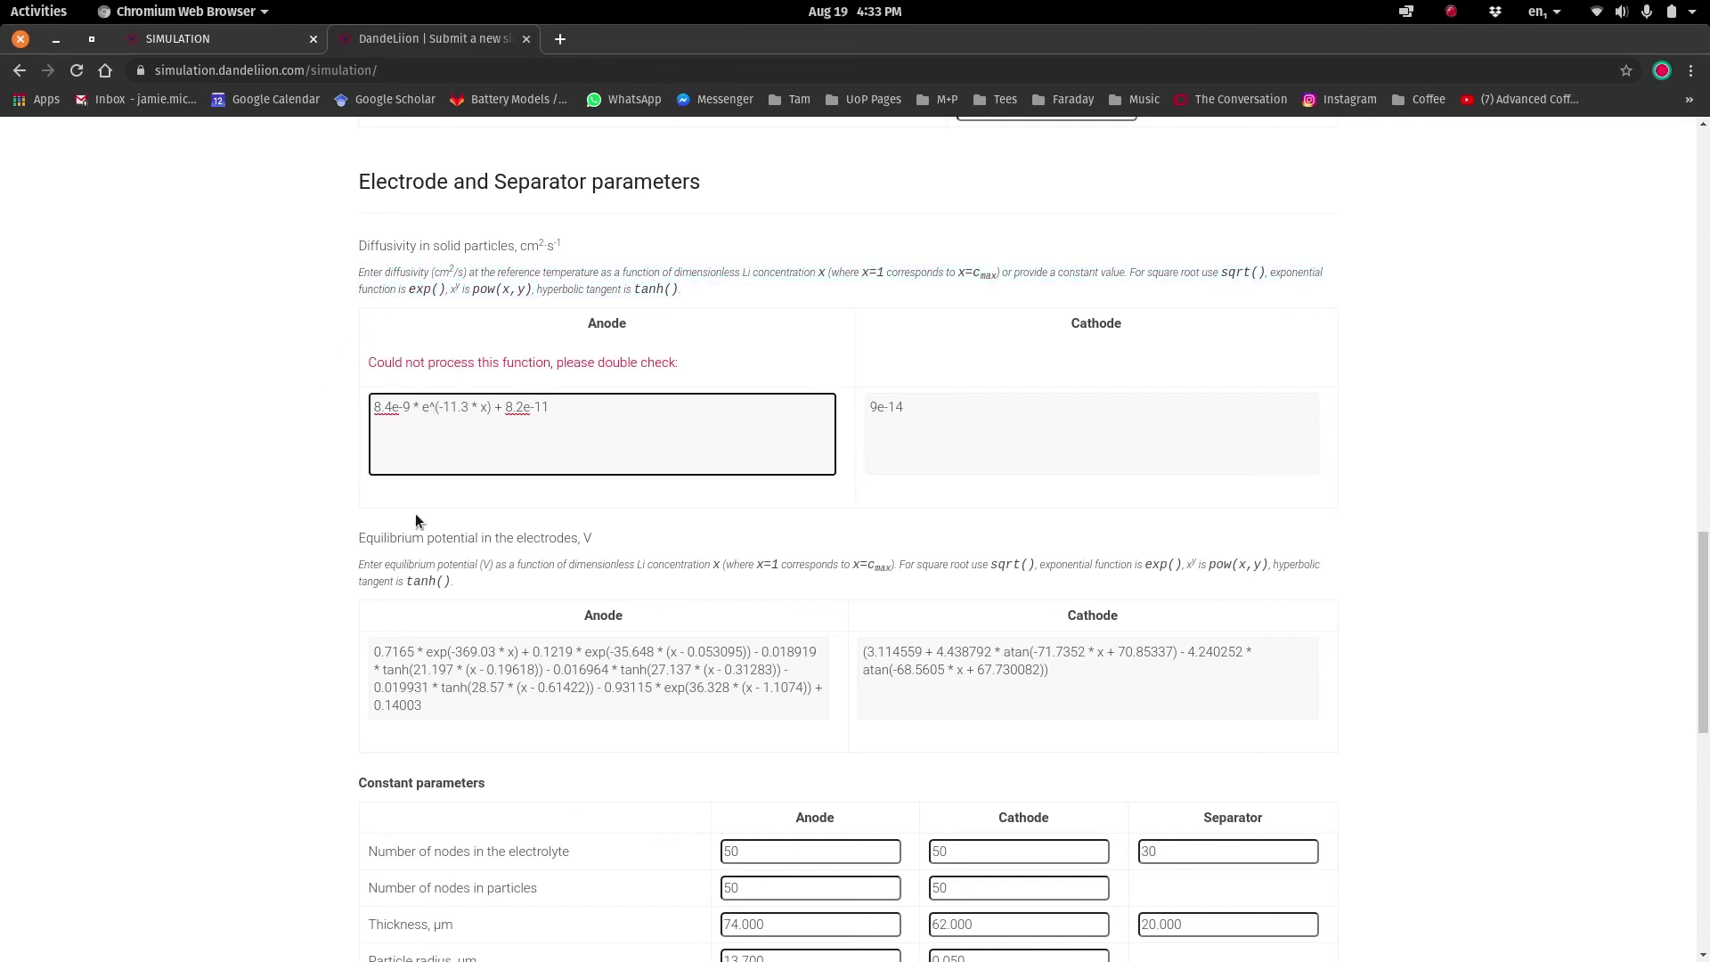
pyautogui.press('BackSpace')
pyautogui.write('xp')
pyautogui.click(255, 485)
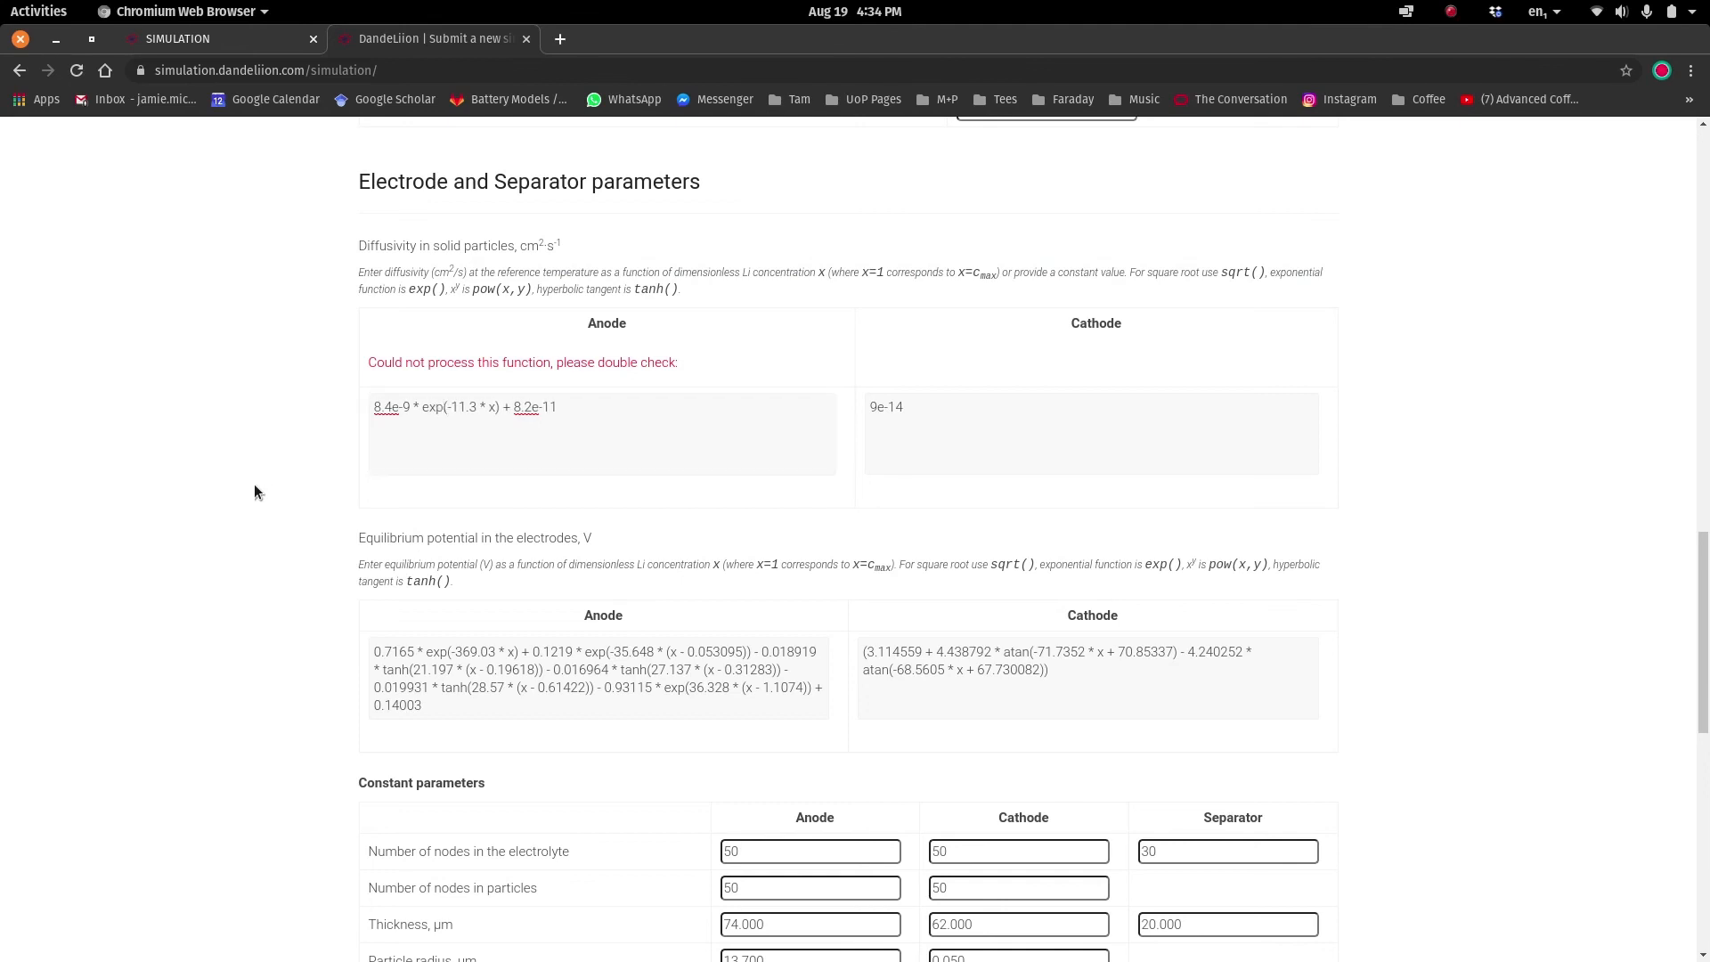
pyautogui.scroll(-10, 254, 492)
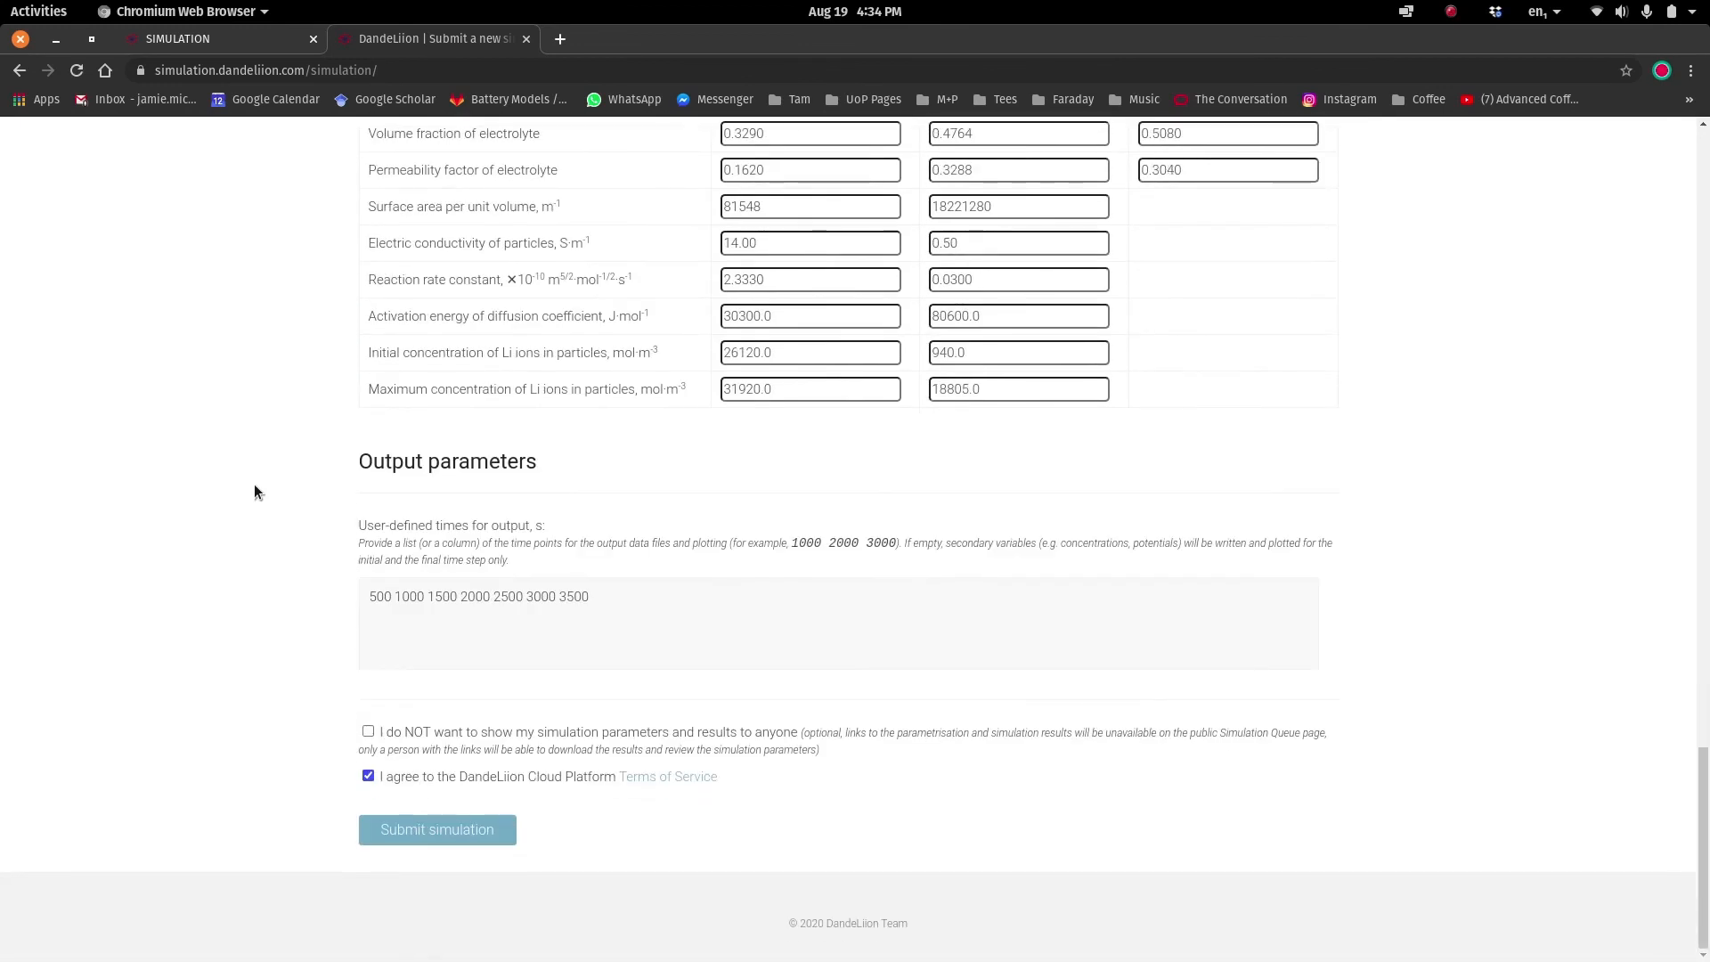
pyautogui.click(397, 841)
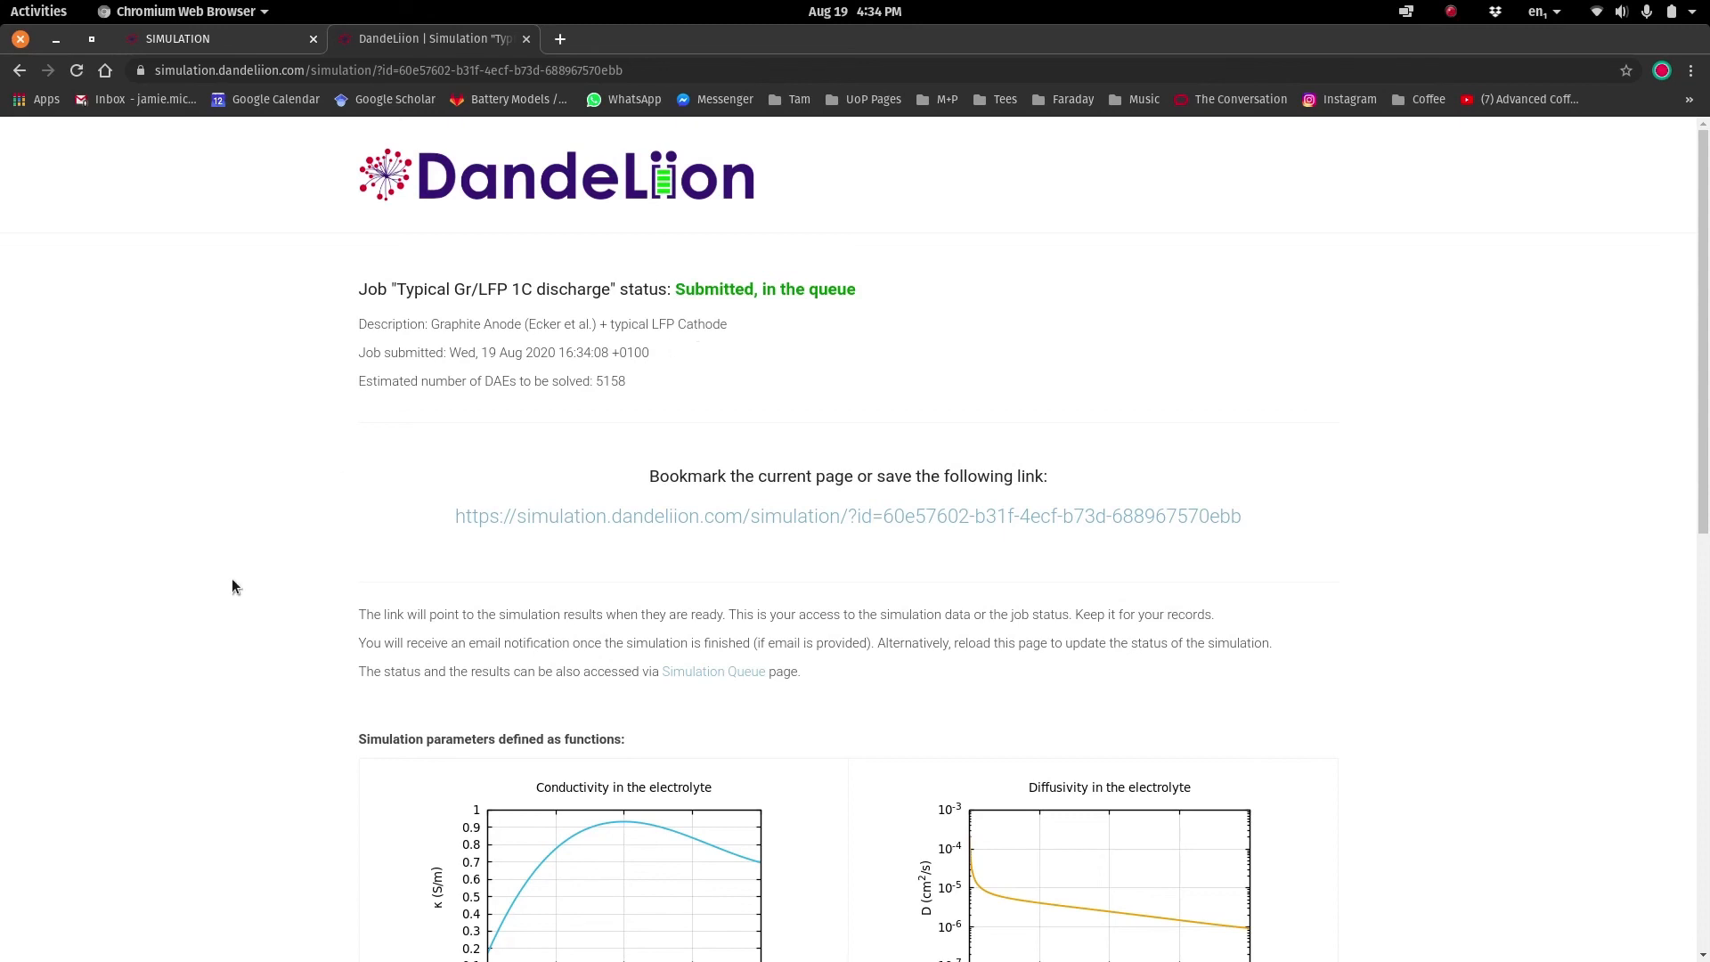
pyautogui.press('super')
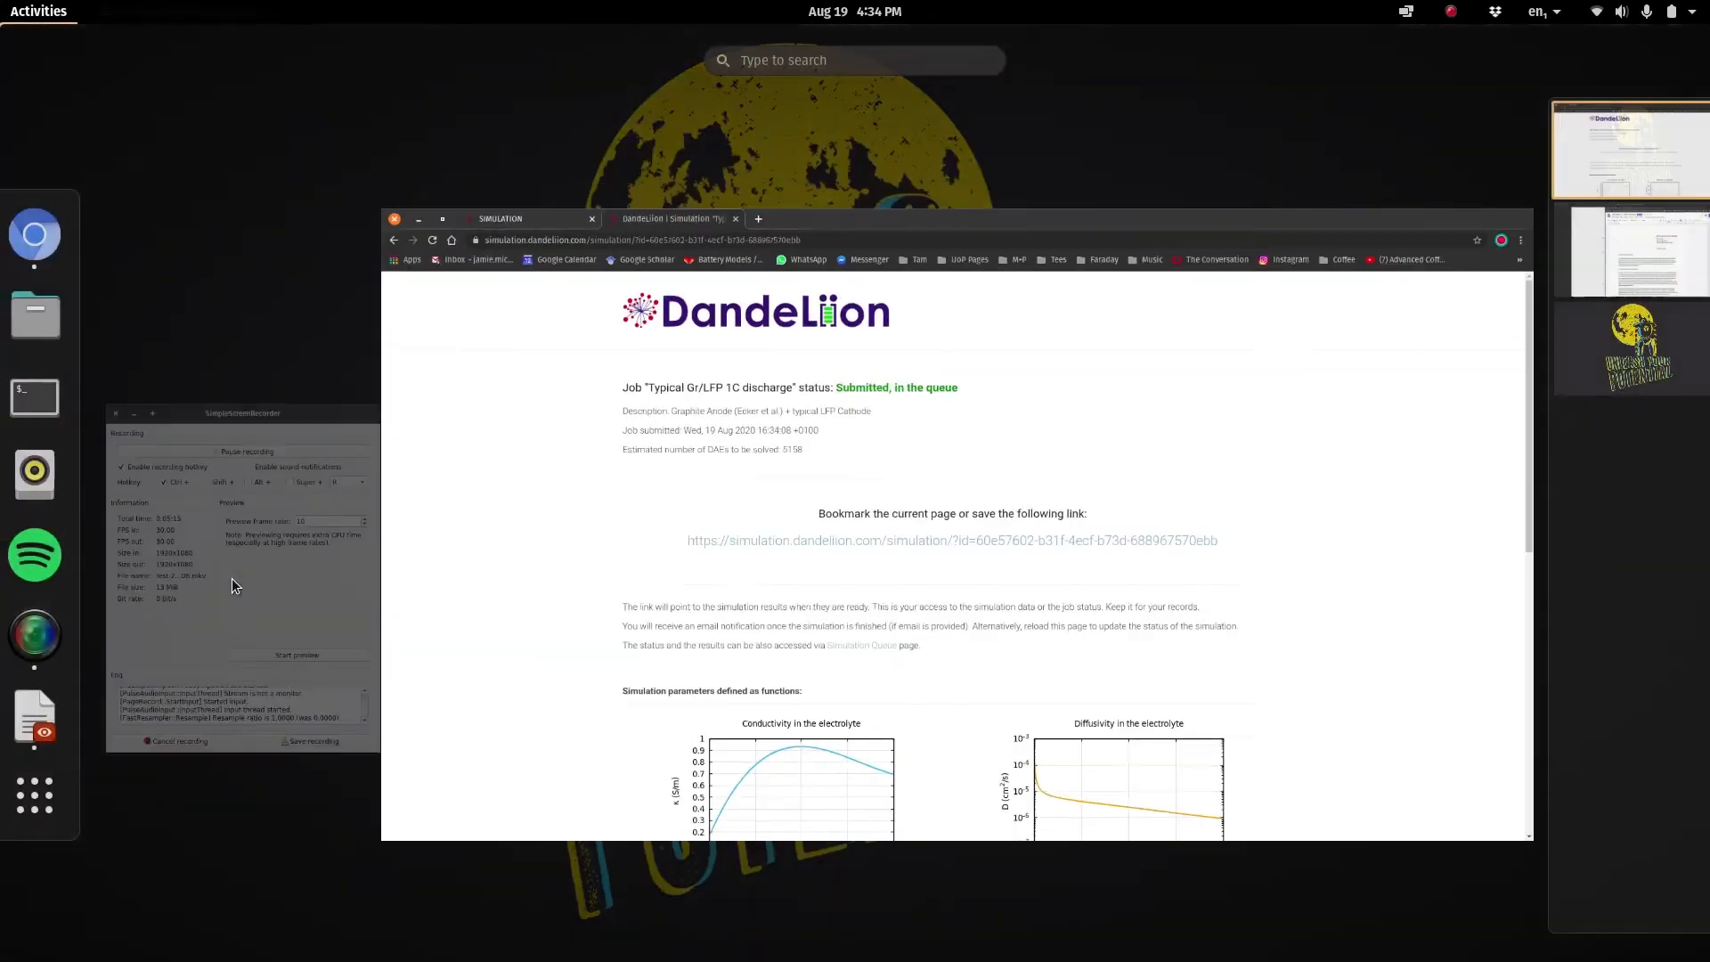
pyautogui.click(232, 579)
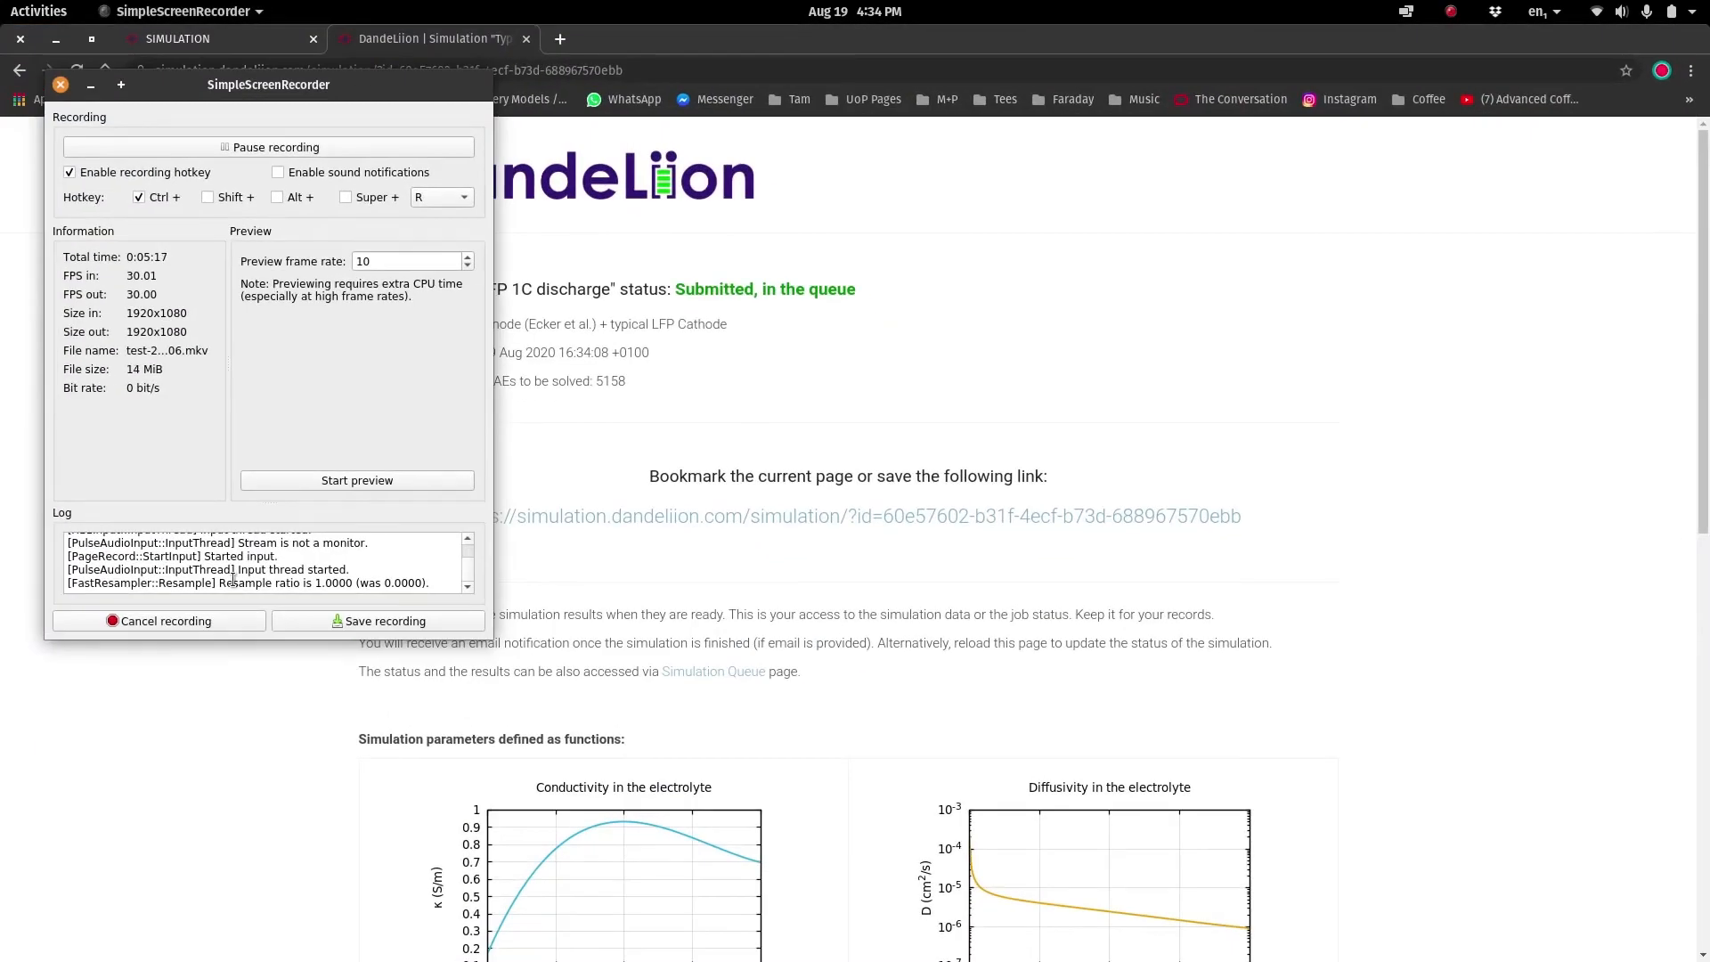